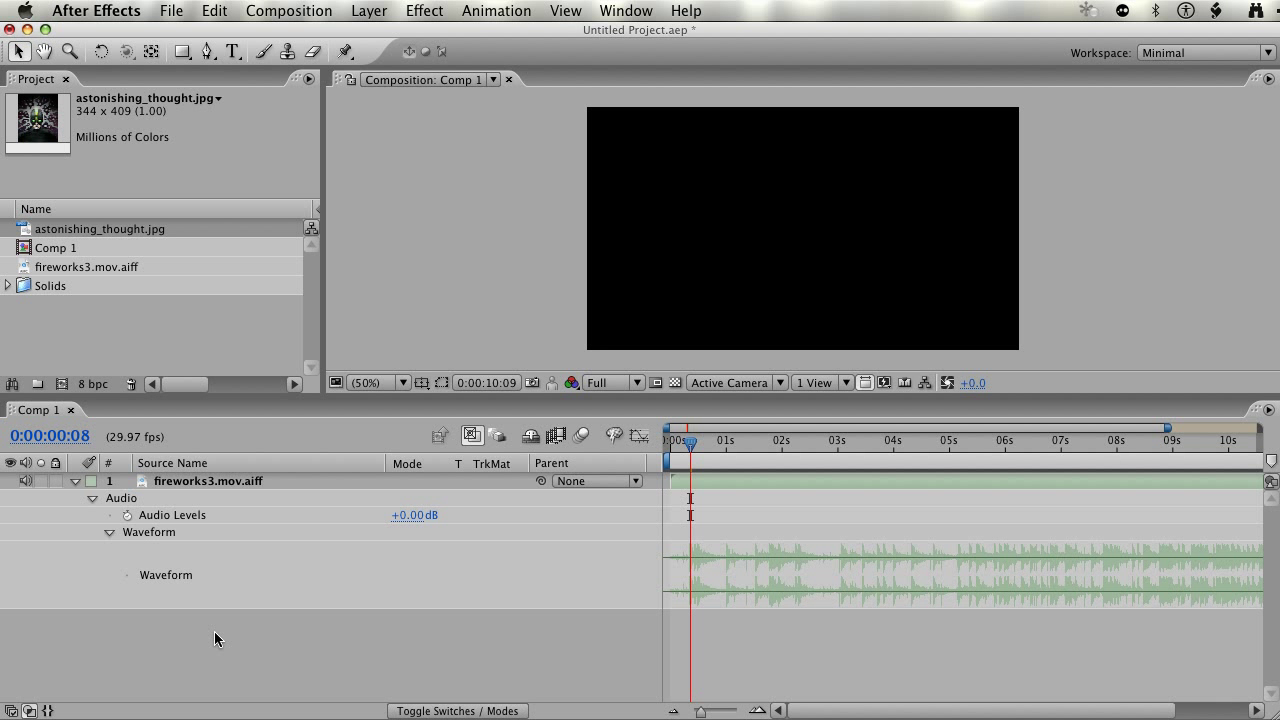
Select the fireworks3.mov.aiff layer, zoom the timeline to frame level, and set time to frame 7.
click(226, 644)
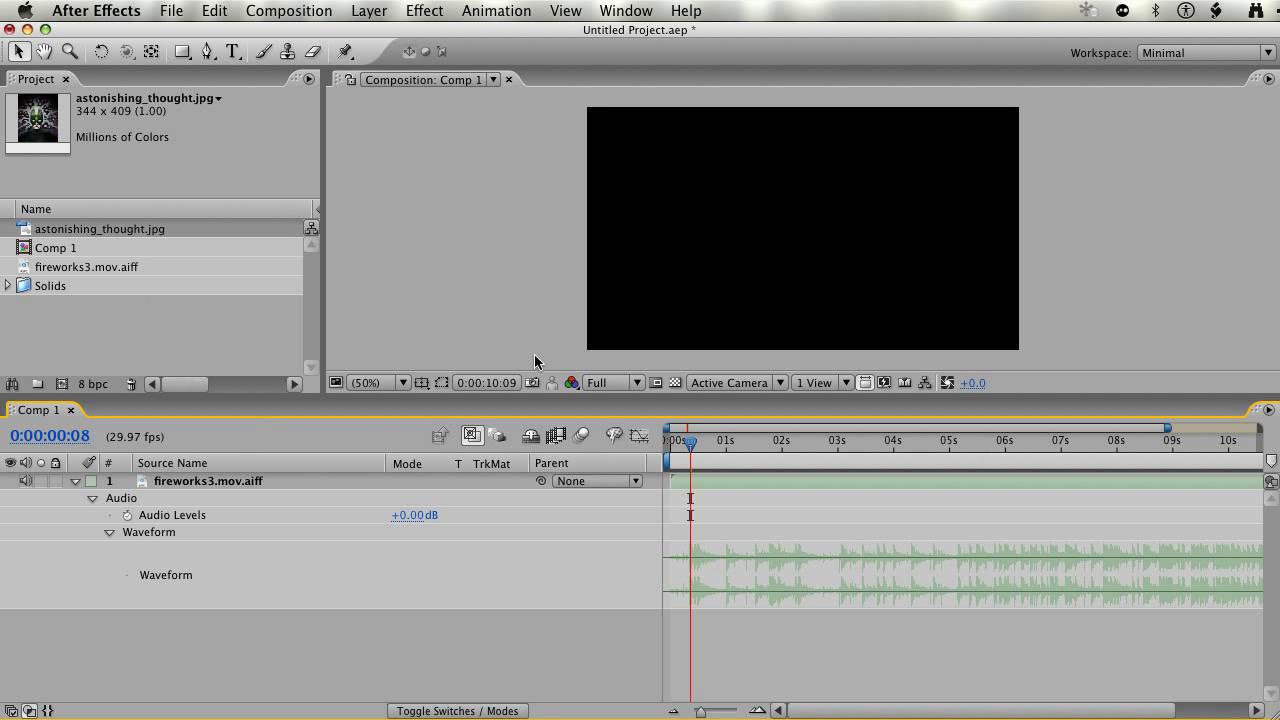
click(210, 484)
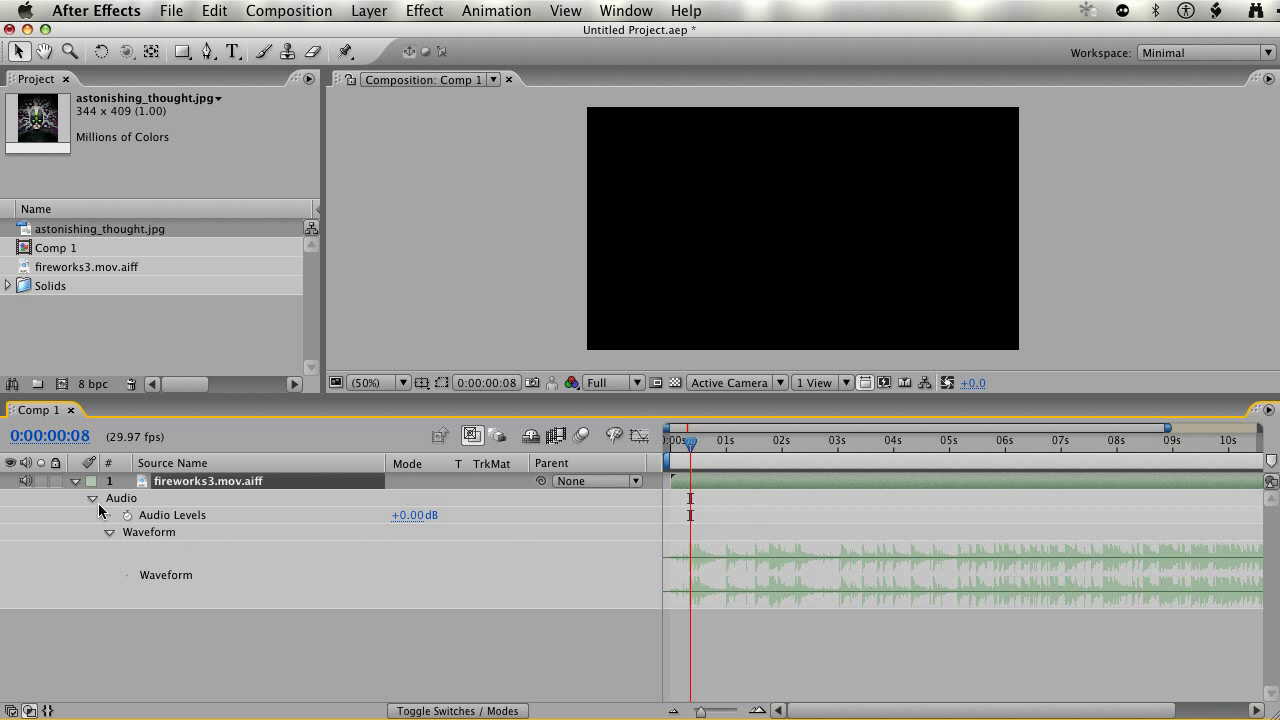
drag(700, 711, 727, 711)
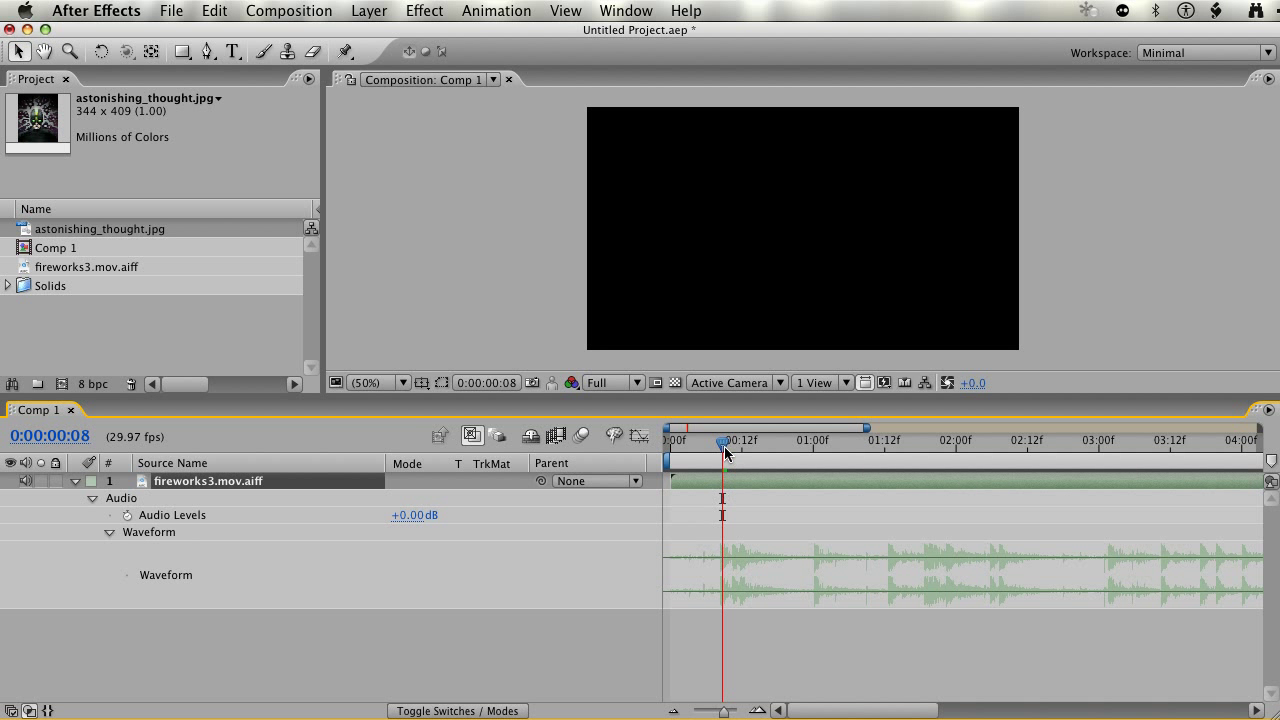
drag(725, 452, 714, 452)
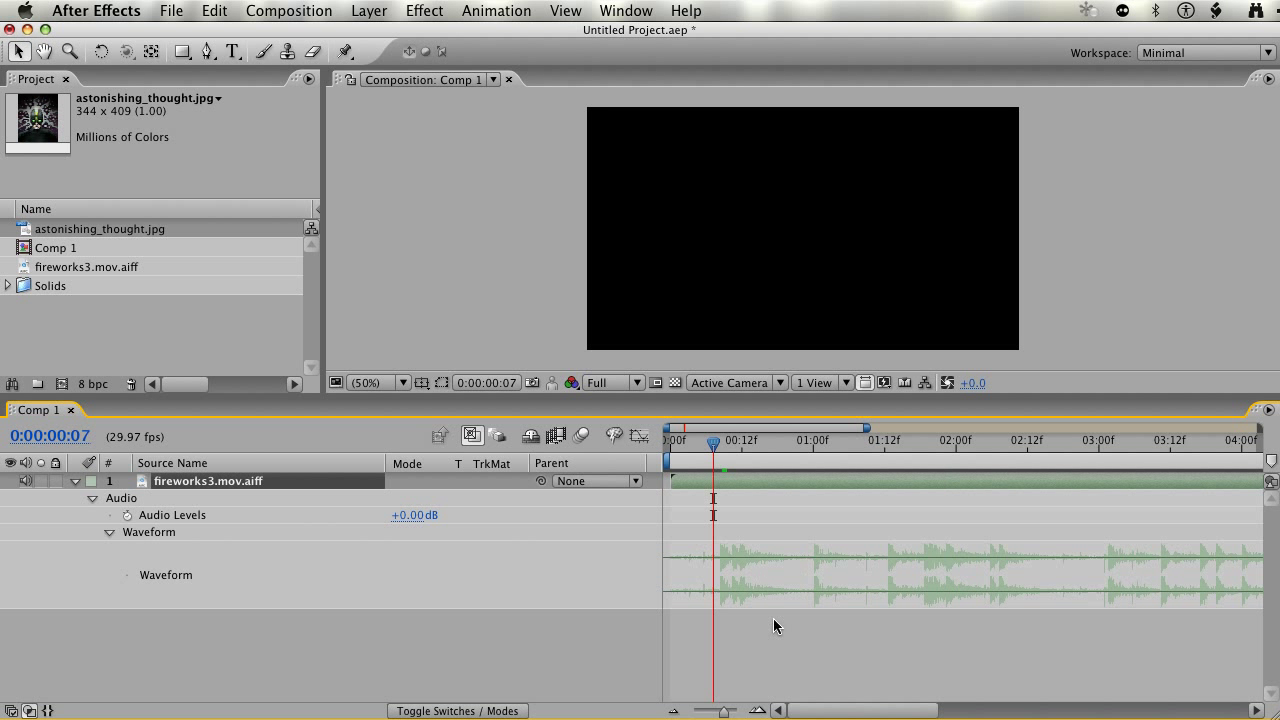
Run Animation > Keyframe Assistant > Convert Audio to Keyframes on the fireworks audio.
click(456, 10)
click(229, 487)
click(511, 6)
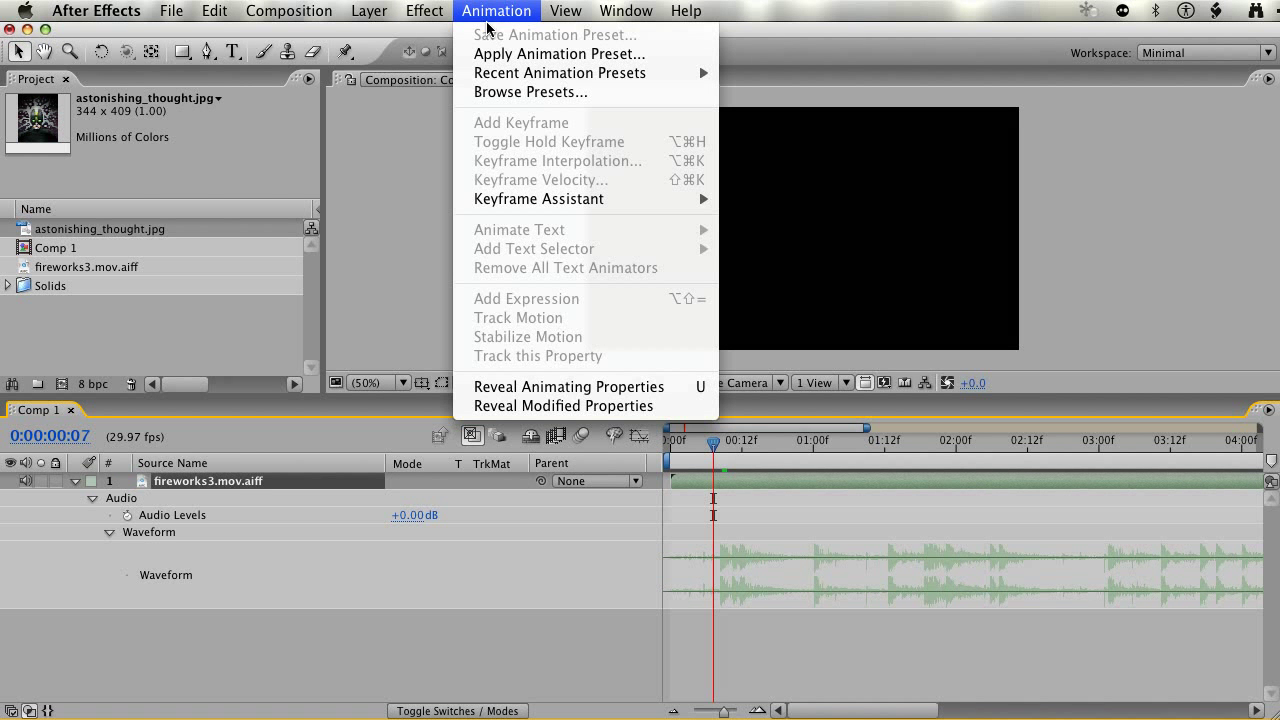
mouse_move(517, 197)
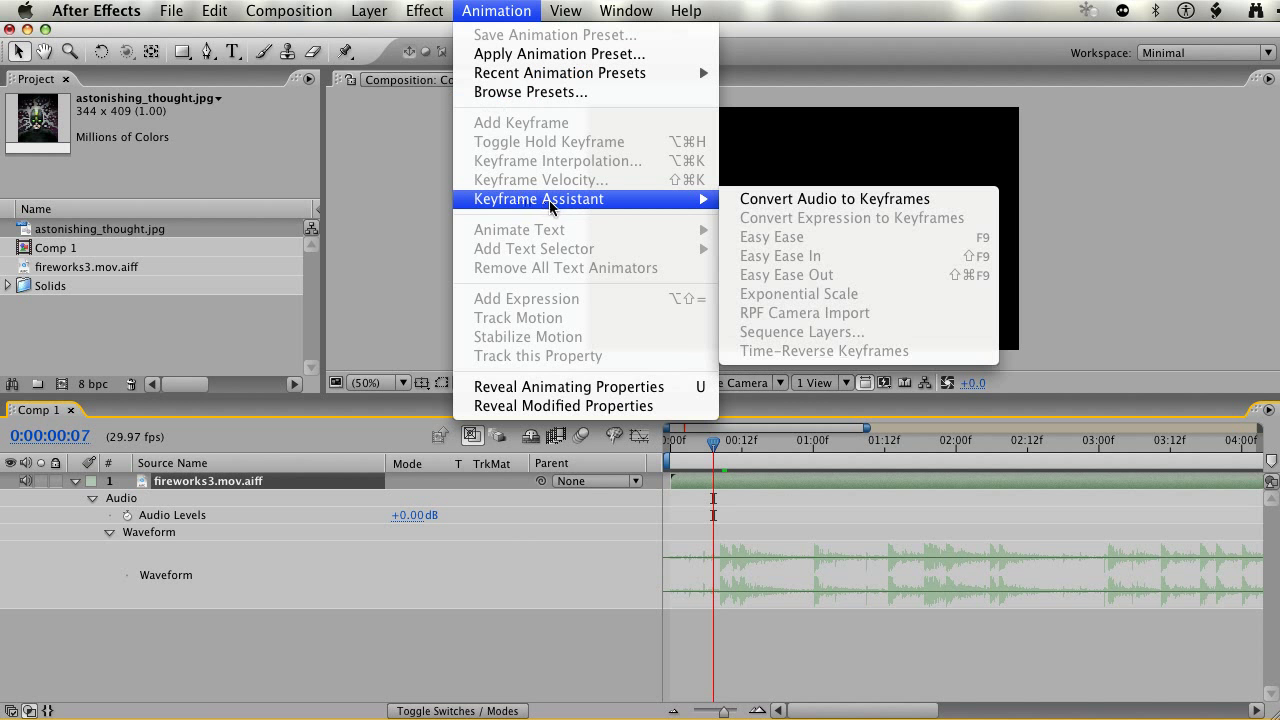
click(828, 204)
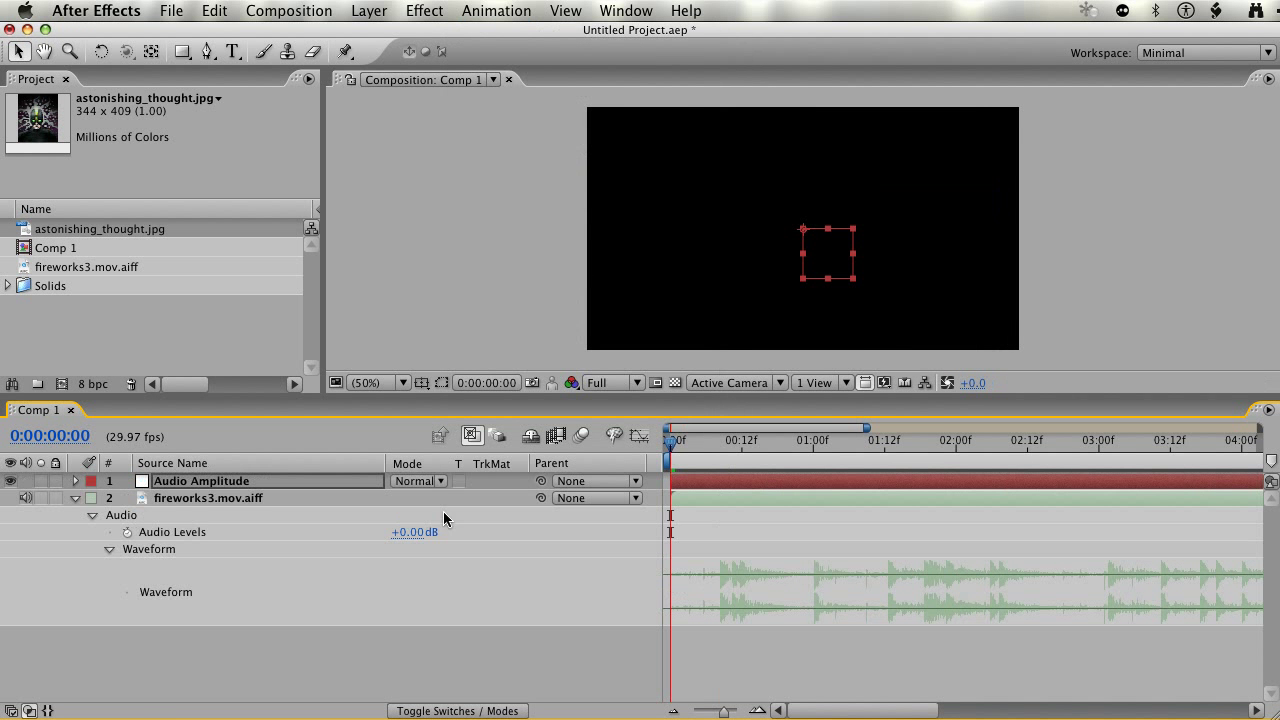
Expand Audio Amplitude > Effects > Both Channels to reveal its keyframed Slider, reading 4.02.
click(76, 498)
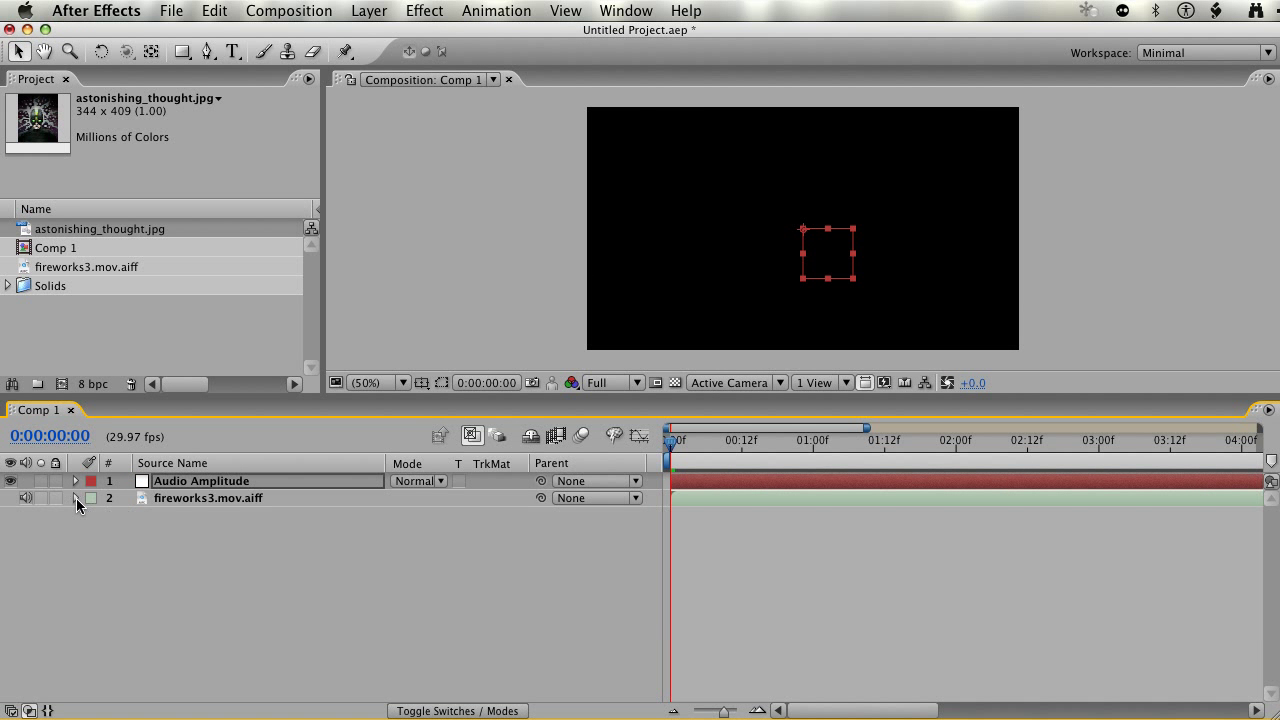
click(77, 499)
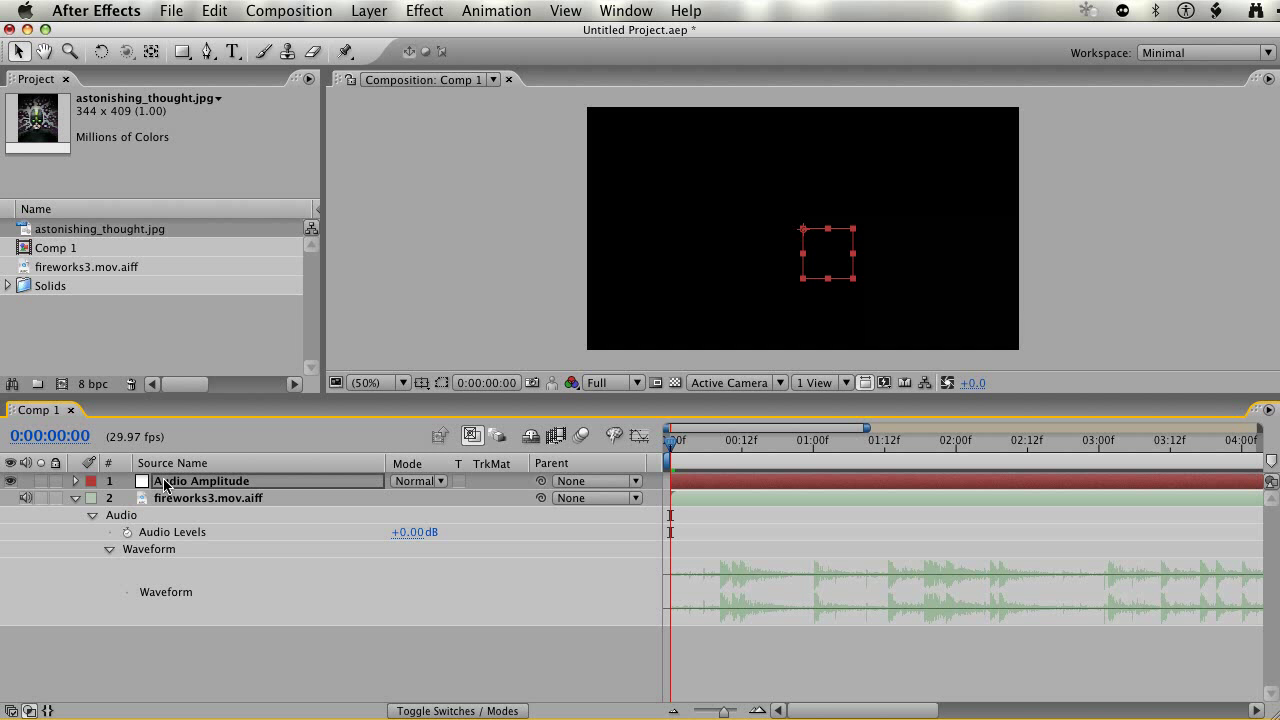
click(75, 481)
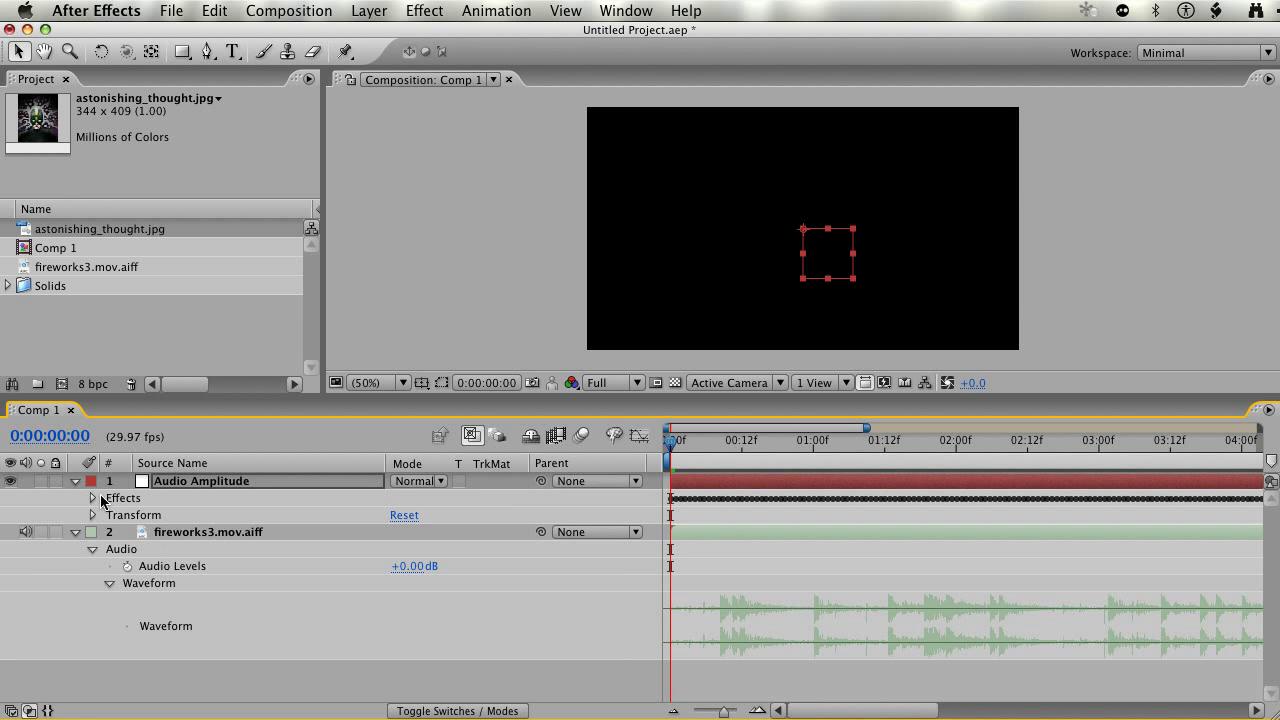
click(101, 499)
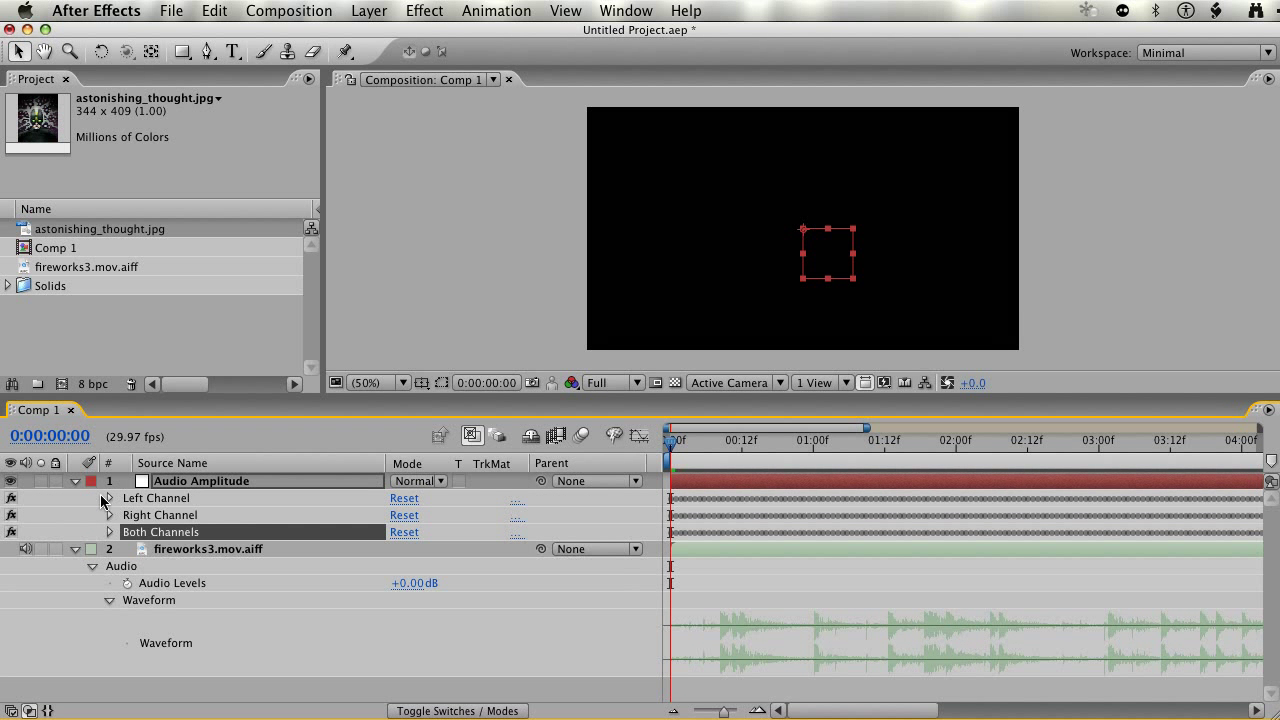
click(75, 481)
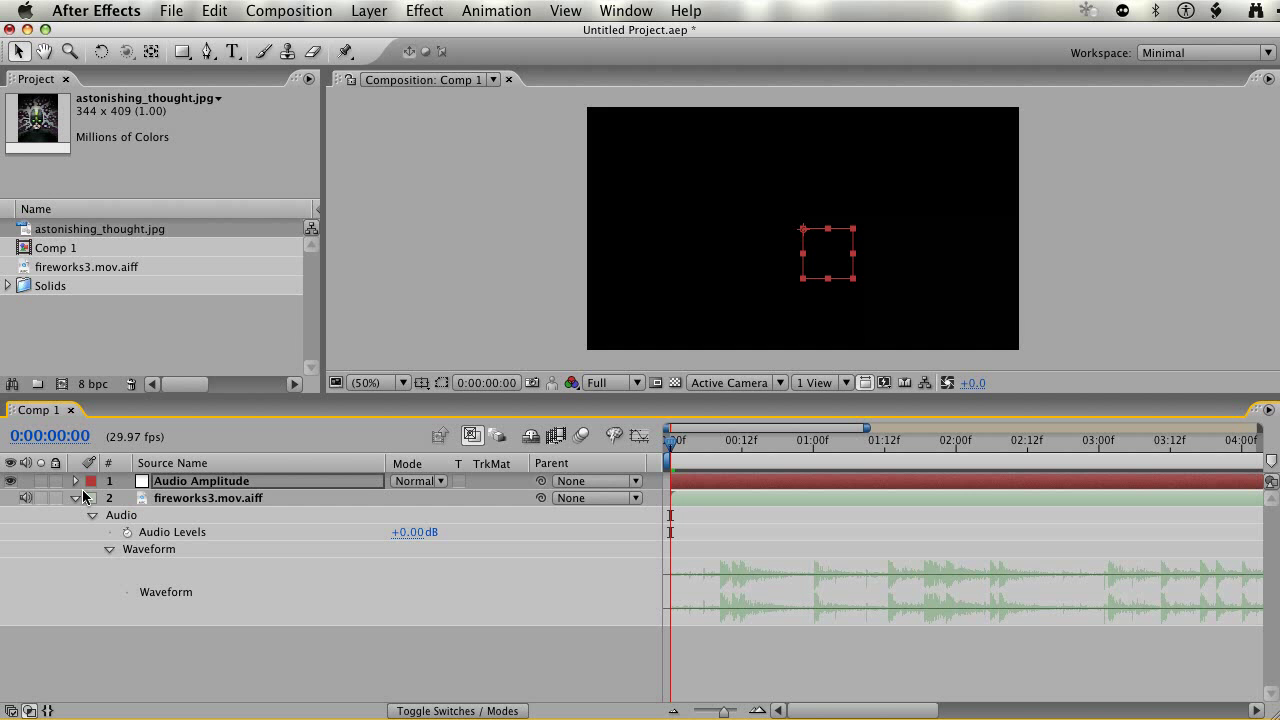
click(75, 481)
click(126, 500)
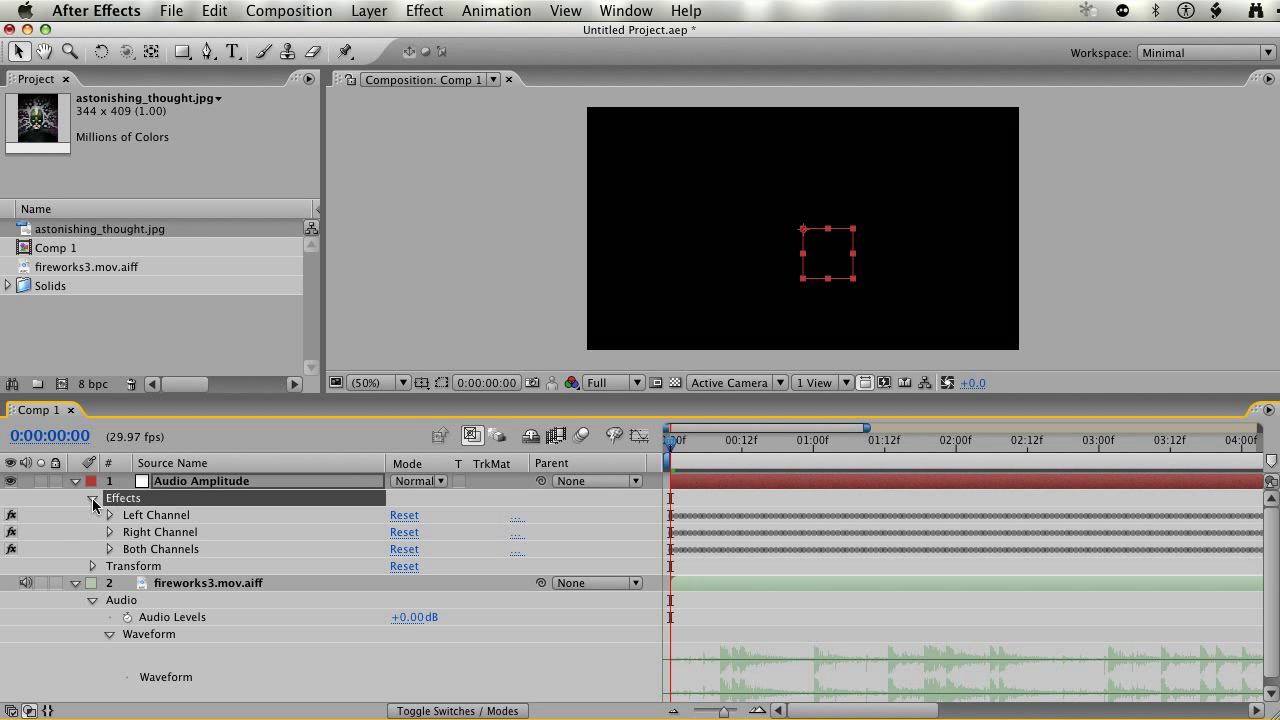
click(138, 550)
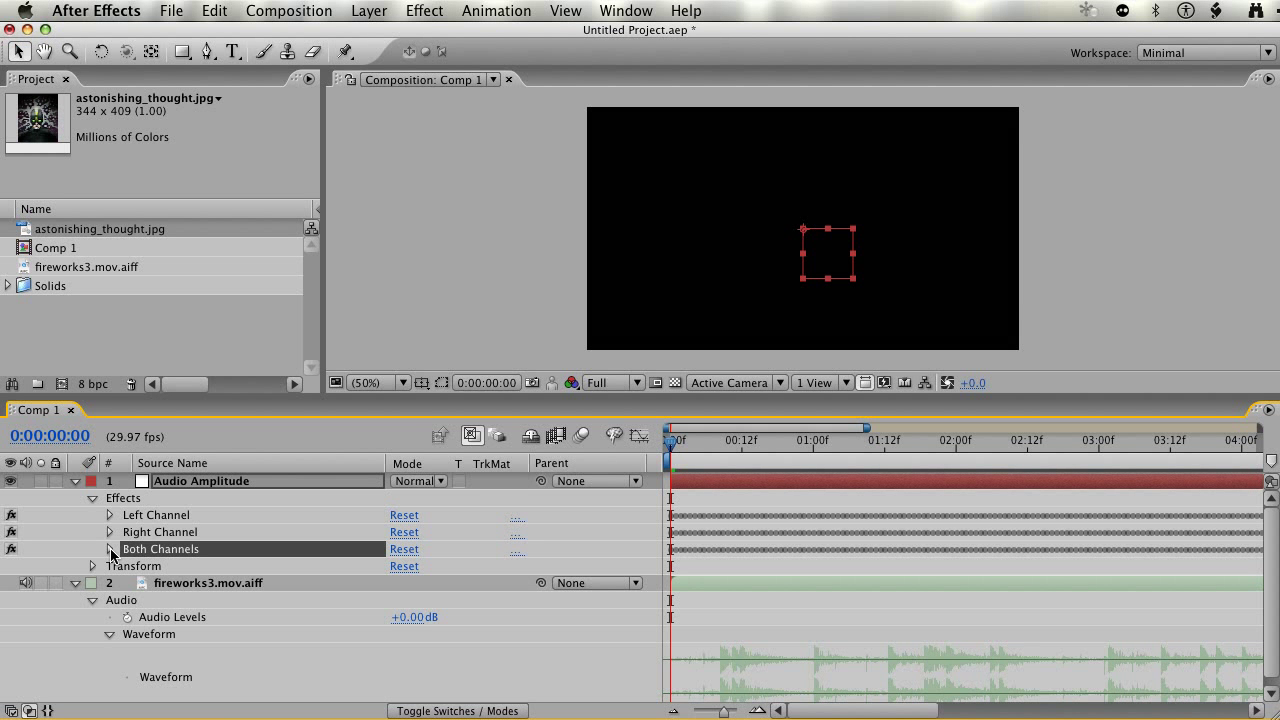
click(110, 549)
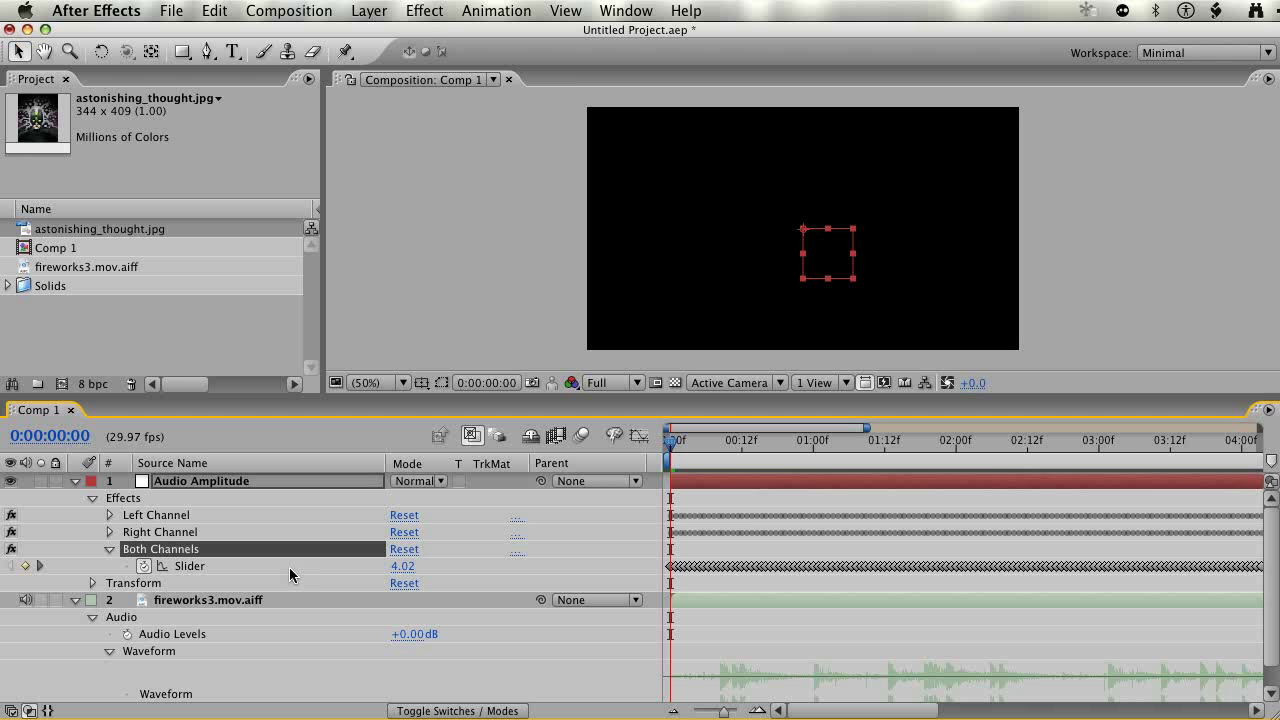
Select all Slider keyframes and scrub time, watching the value reach 47.75 at 0:00:01:12.
drag(682, 447, 723, 447)
drag(689, 555, 806, 567)
click(575, 580)
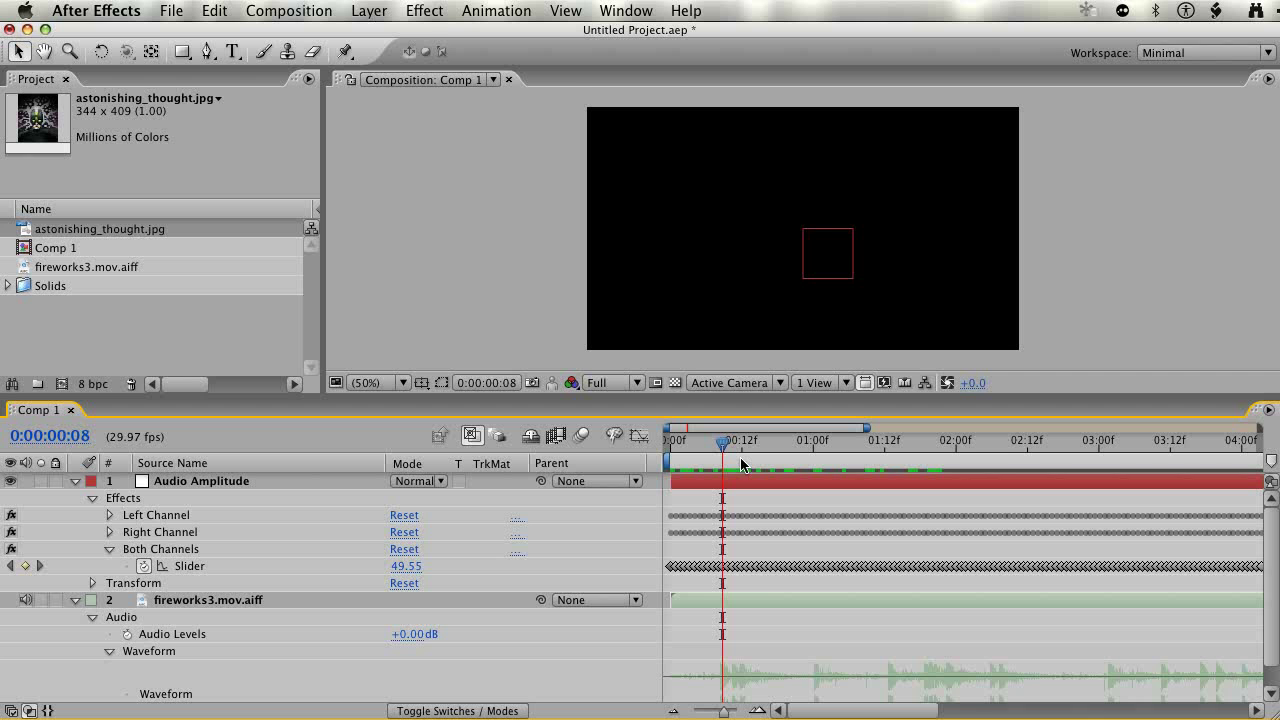
click(404, 567)
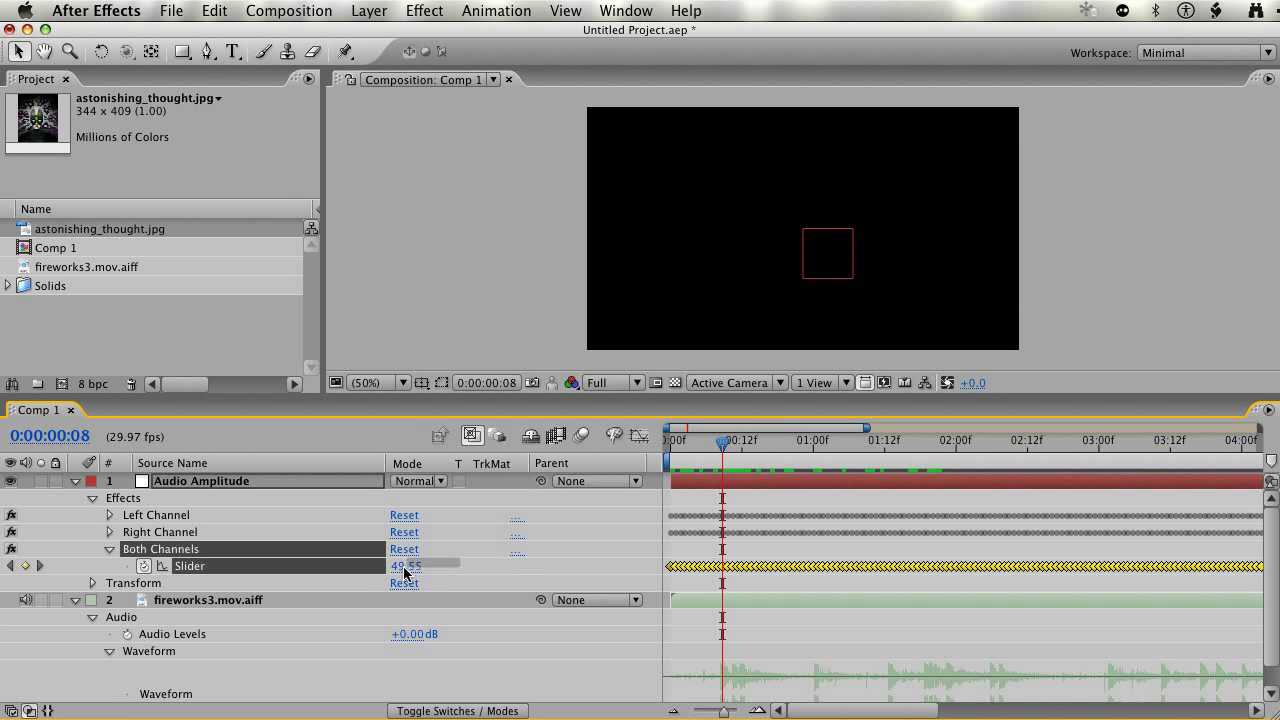
click(712, 453)
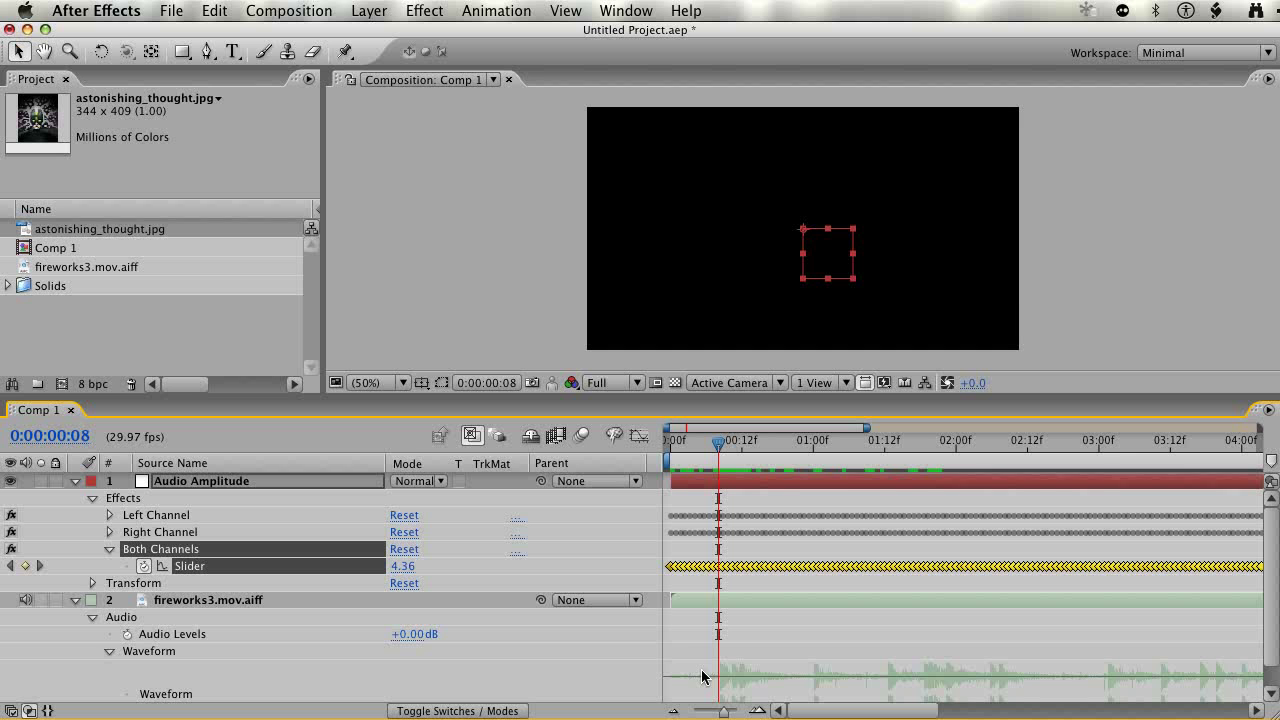
click(720, 454)
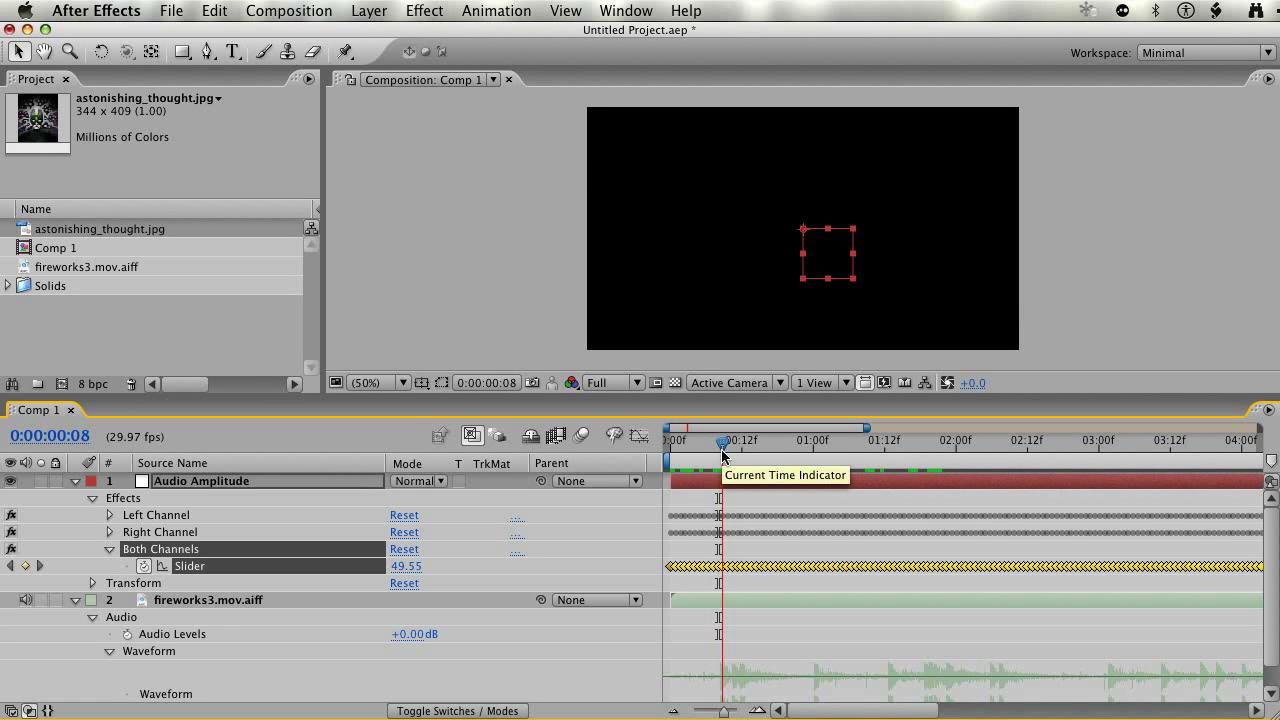
drag(722, 452, 889, 456)
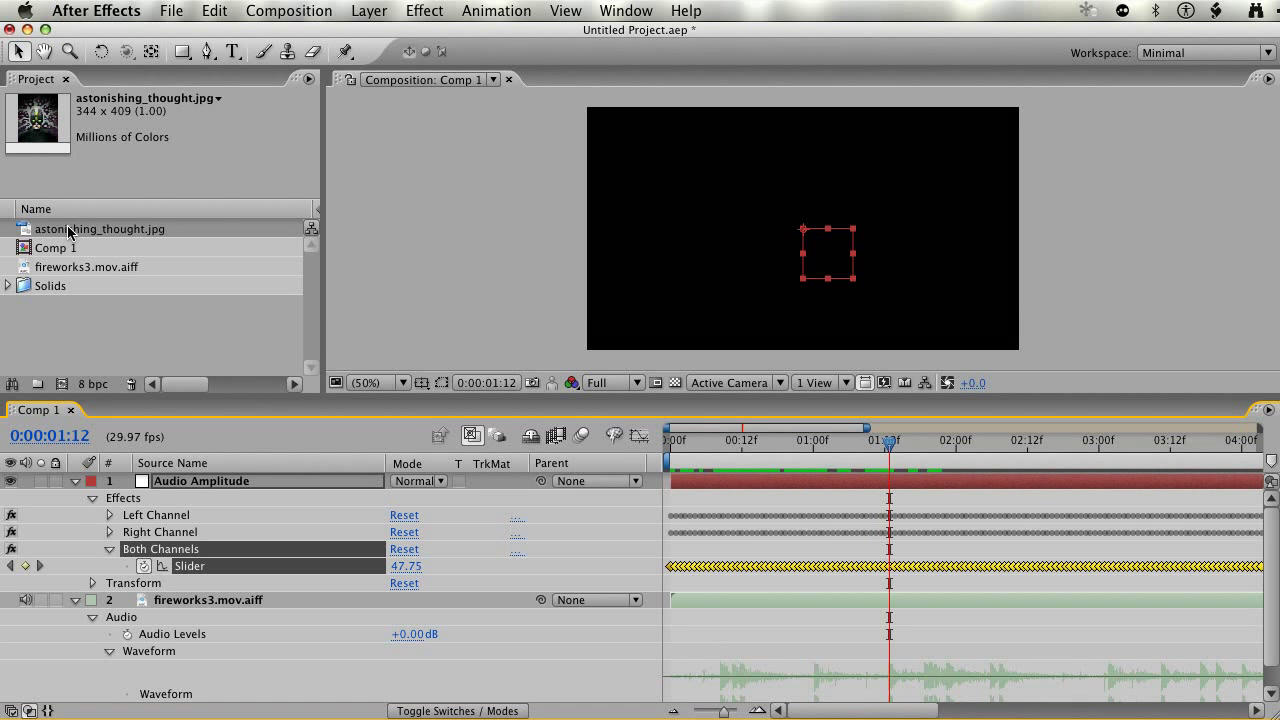
Add astonishing_thought.jpg below Audio Amplitude and select its Opacity property, shown alone at 100%.
click(137, 197)
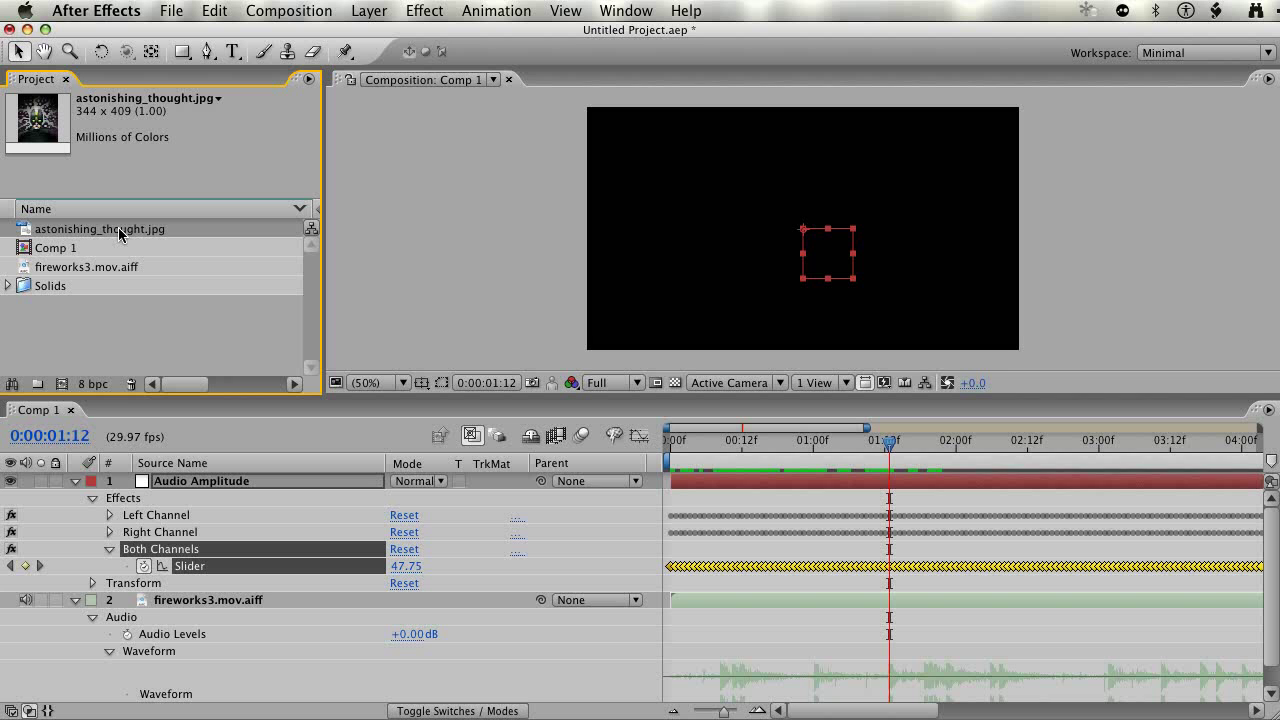
drag(118, 232, 155, 596)
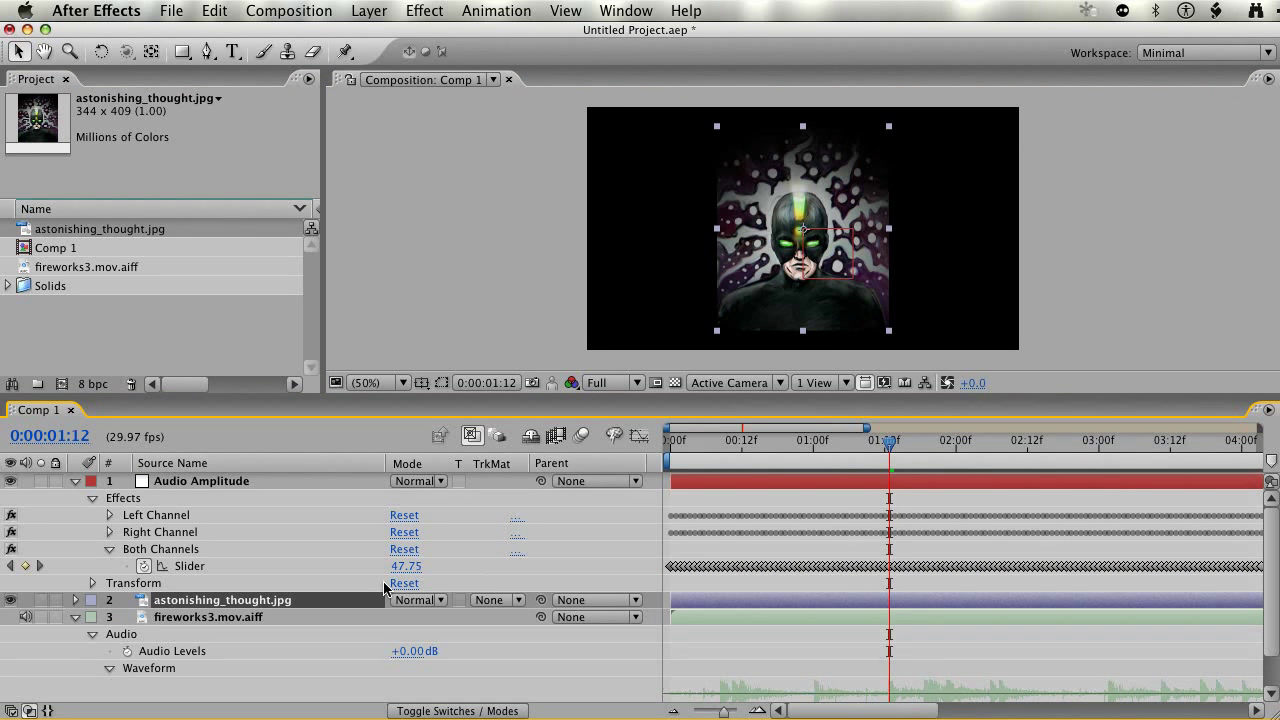
key(t)
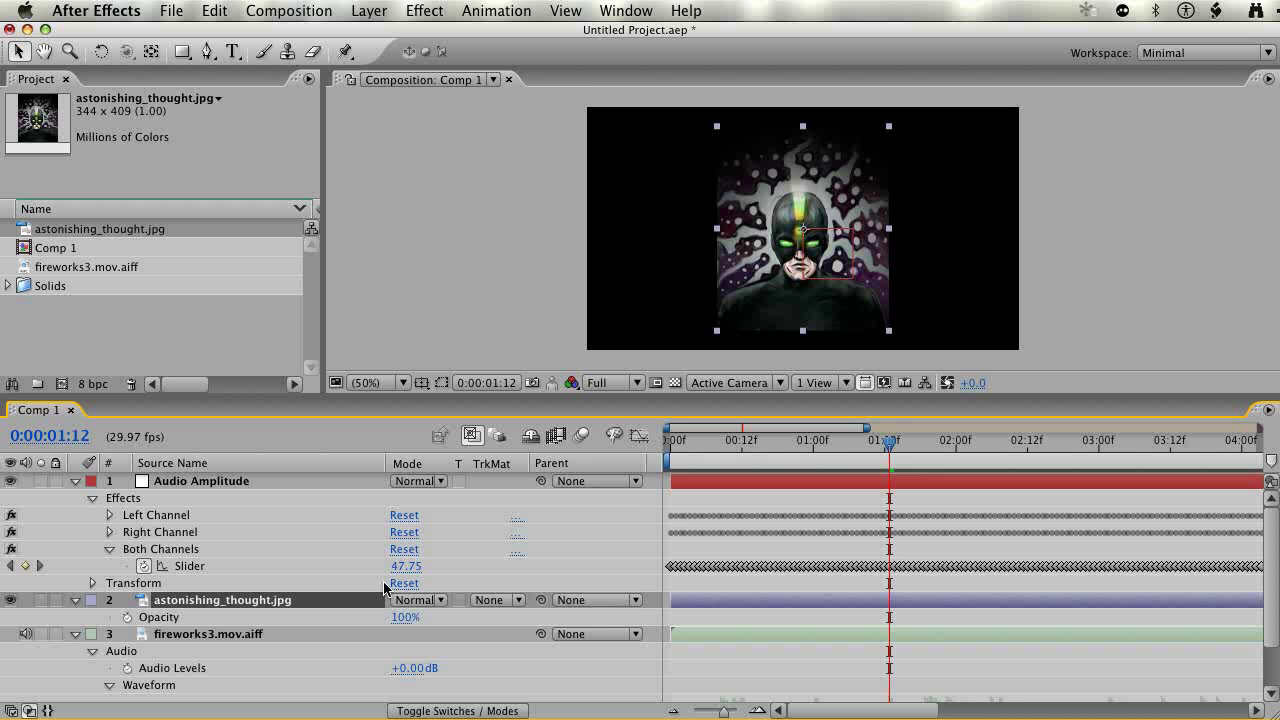
click(177, 621)
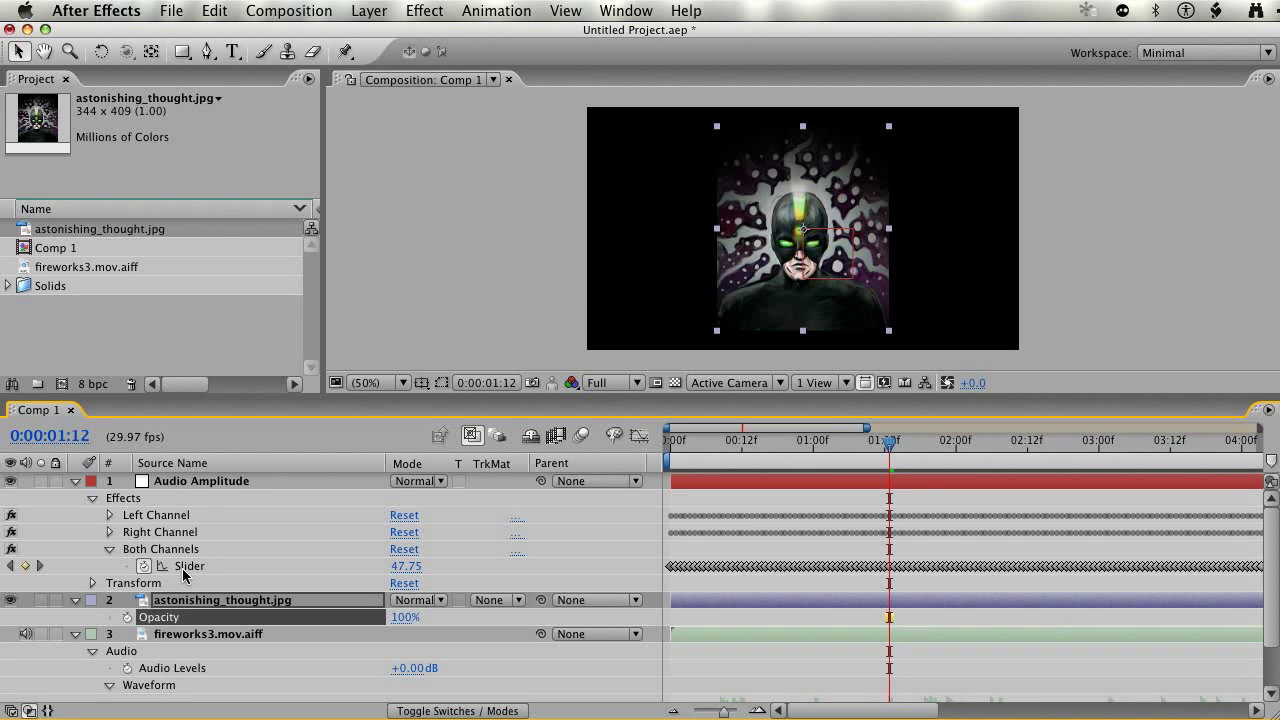
click(172, 632)
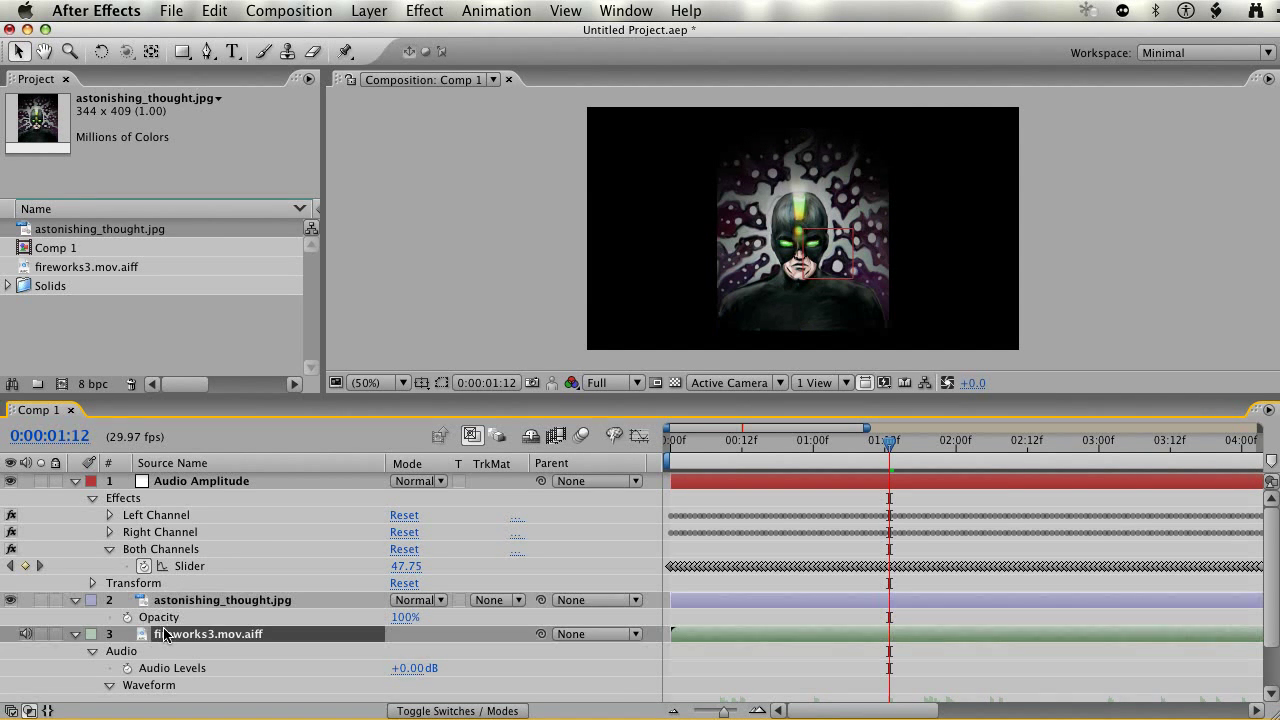
click(168, 621)
Attach the default transform.opacity expression to the image layer's Opacity via Animation > Add Expression.
click(566, 10)
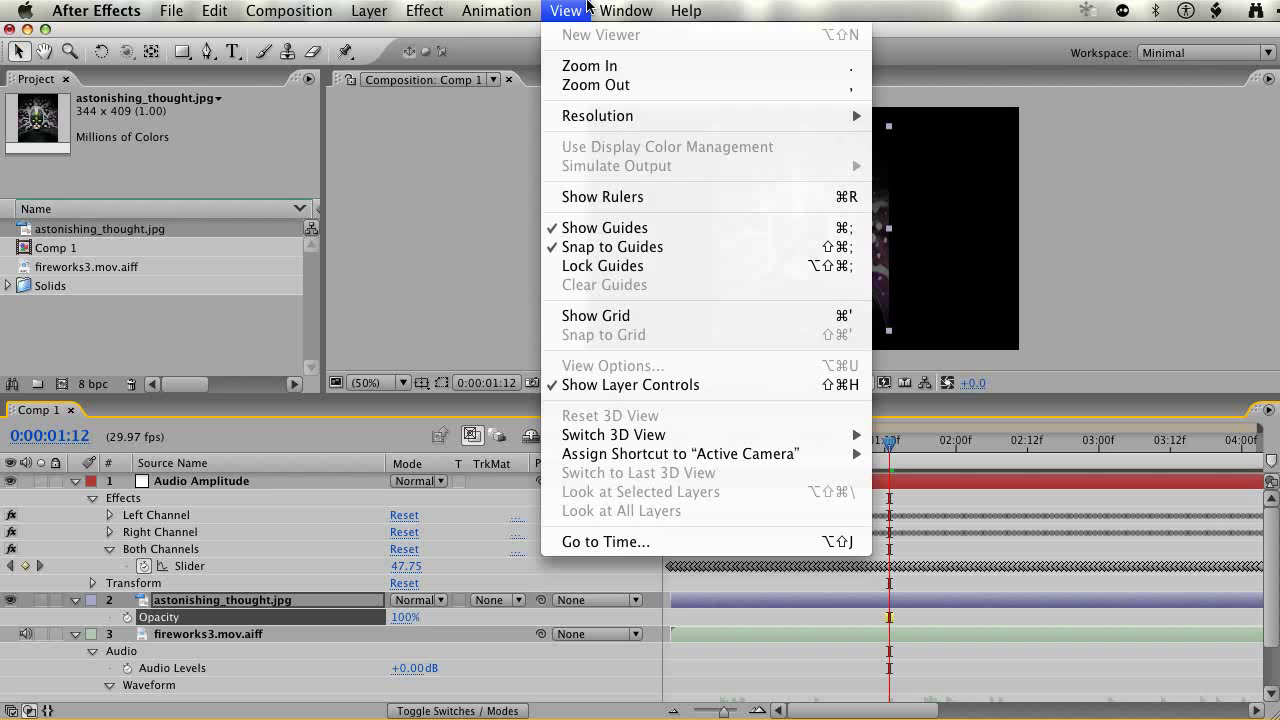
mouse_move(487, 8)
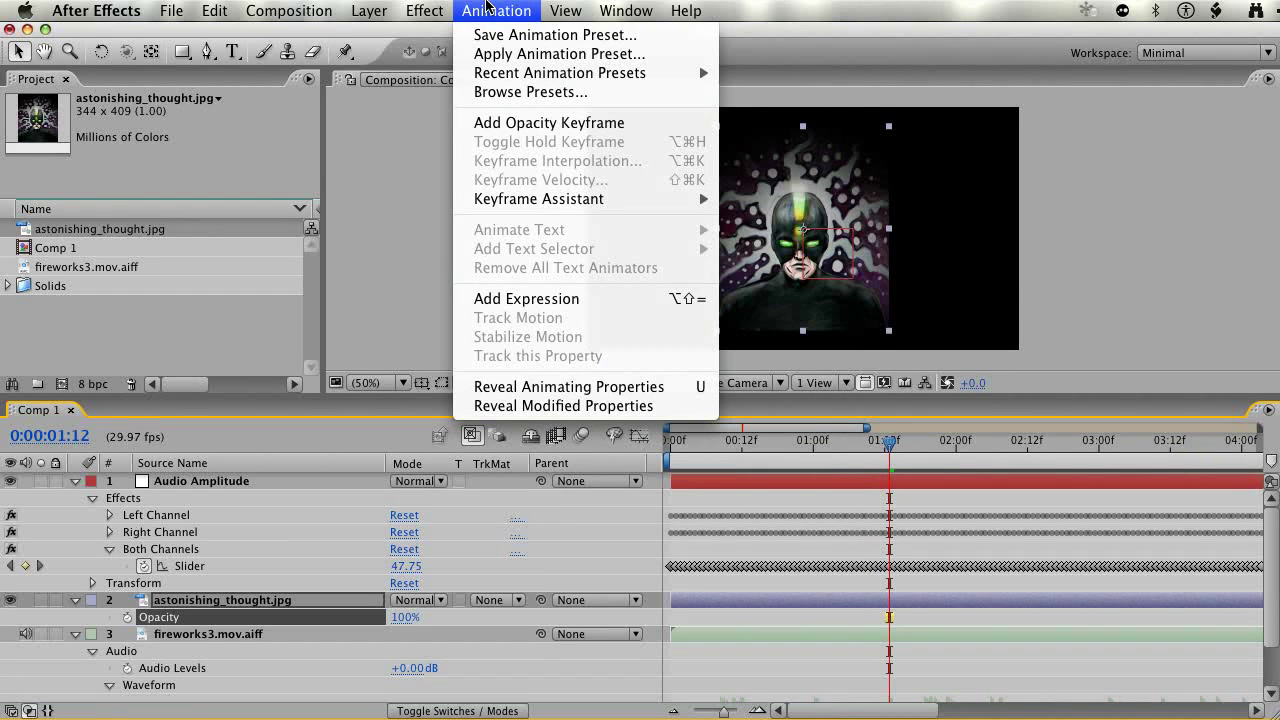
click(521, 298)
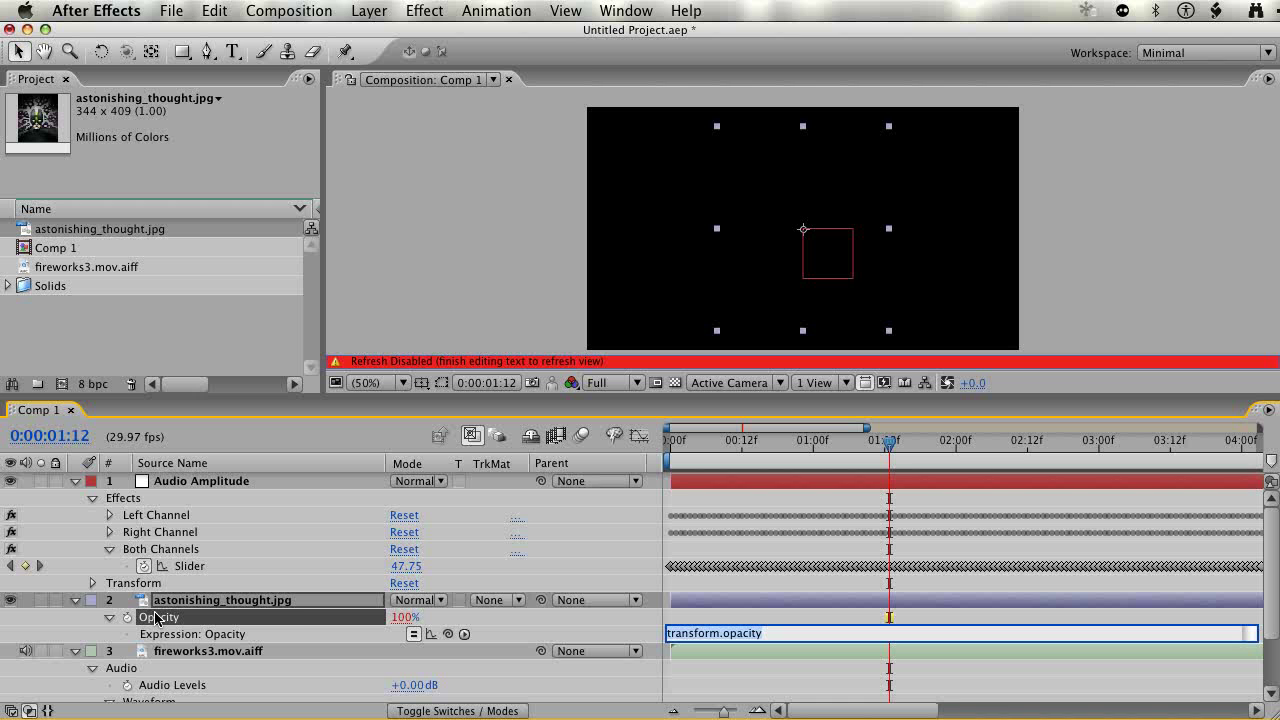
click(790, 633)
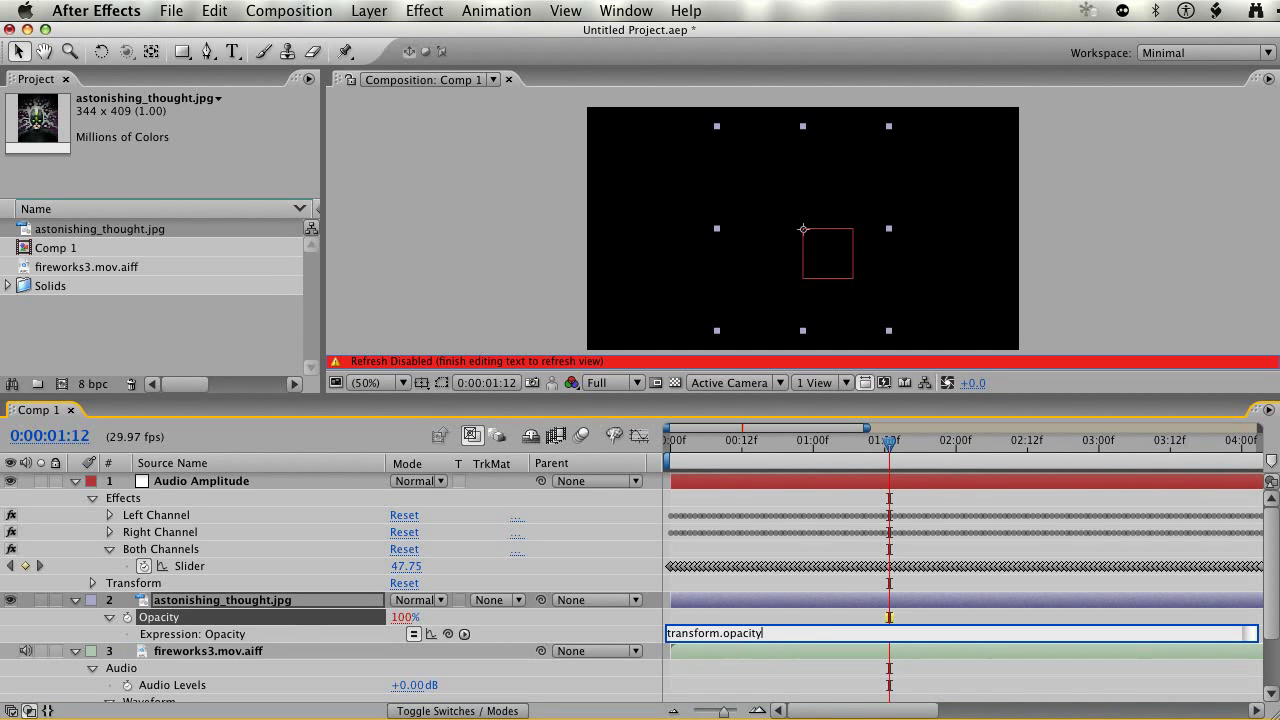
key(KP_Enter)
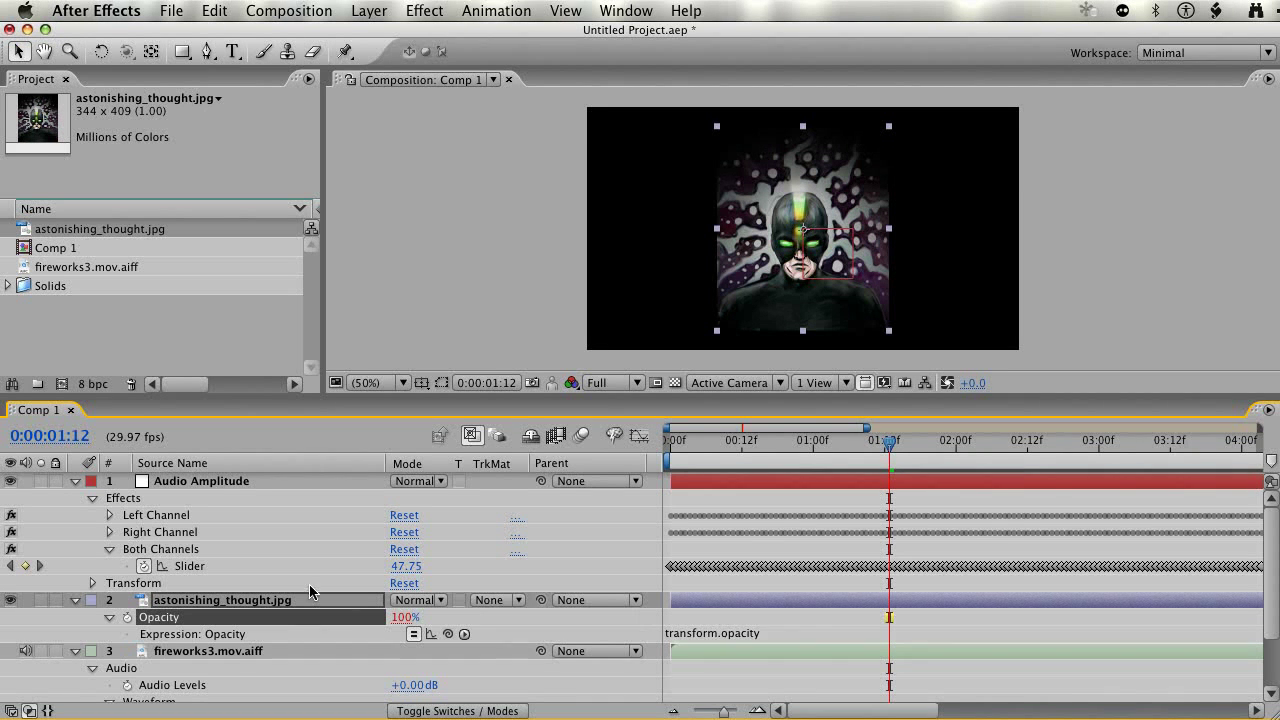
Pick-whip the Opacity expression to the Audio Amplitude Both Channels Slider, giving 48%.
click(199, 566)
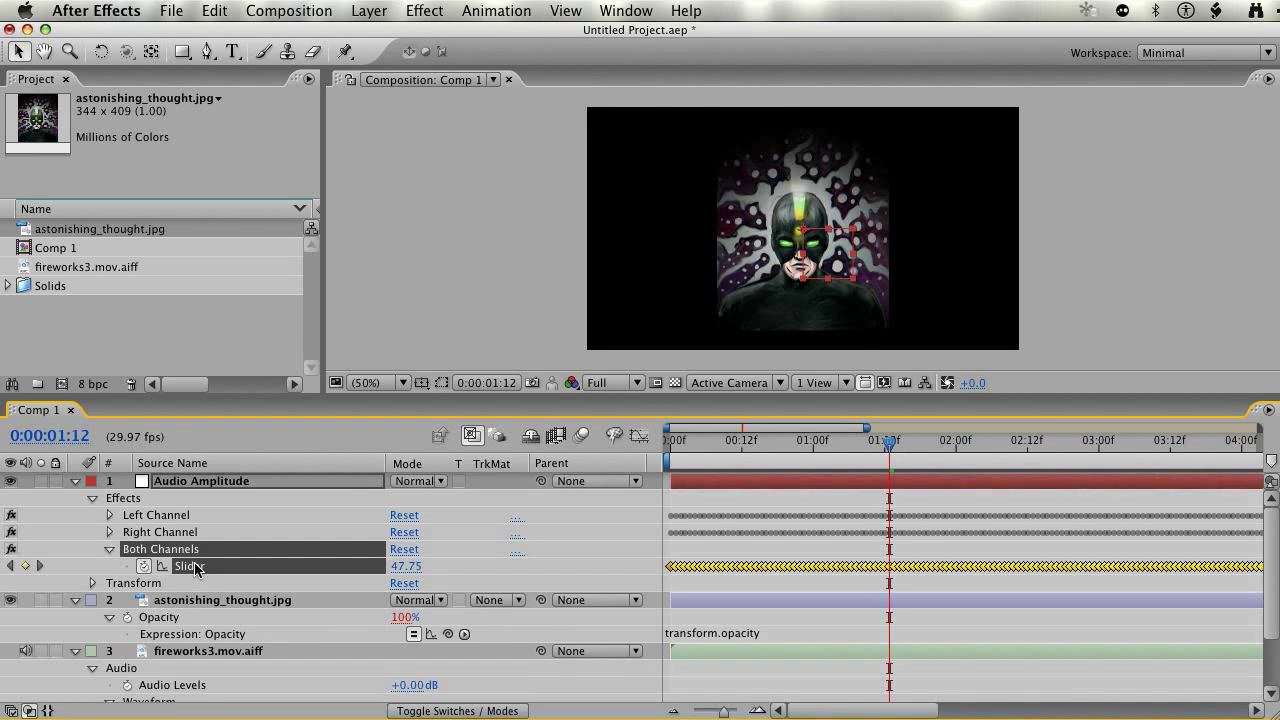
click(238, 601)
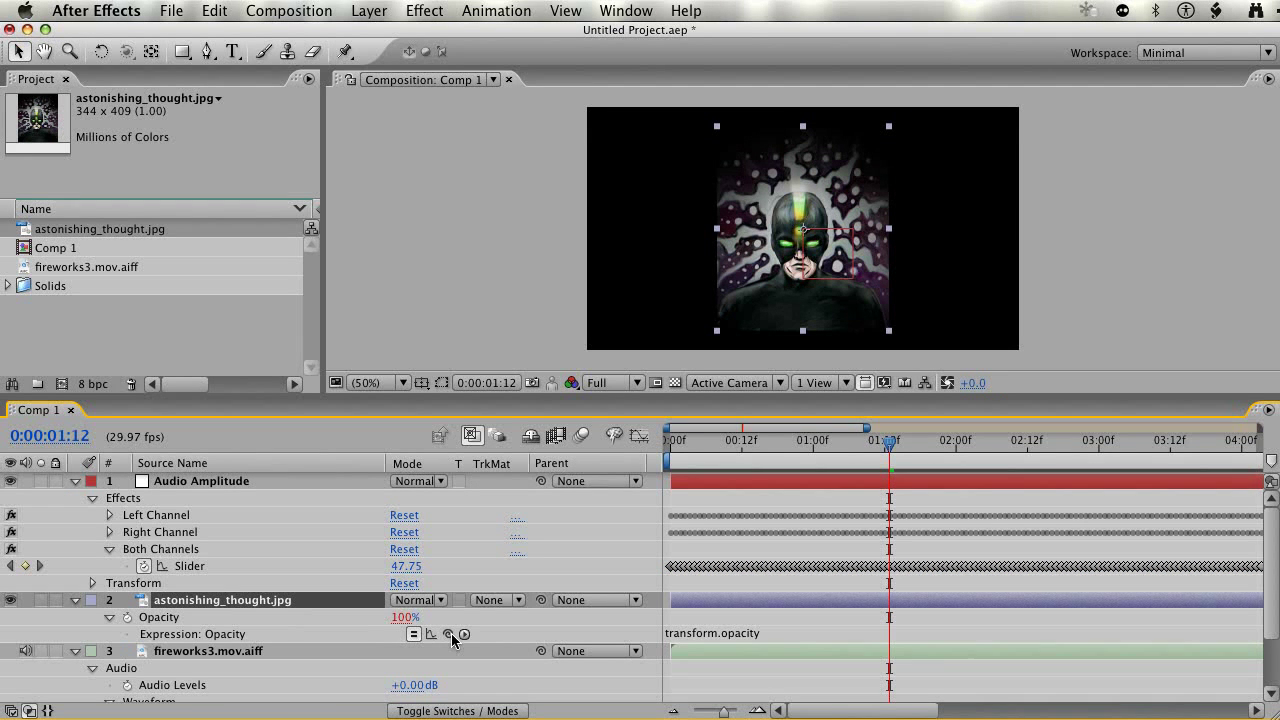
drag(447, 634, 193, 570)
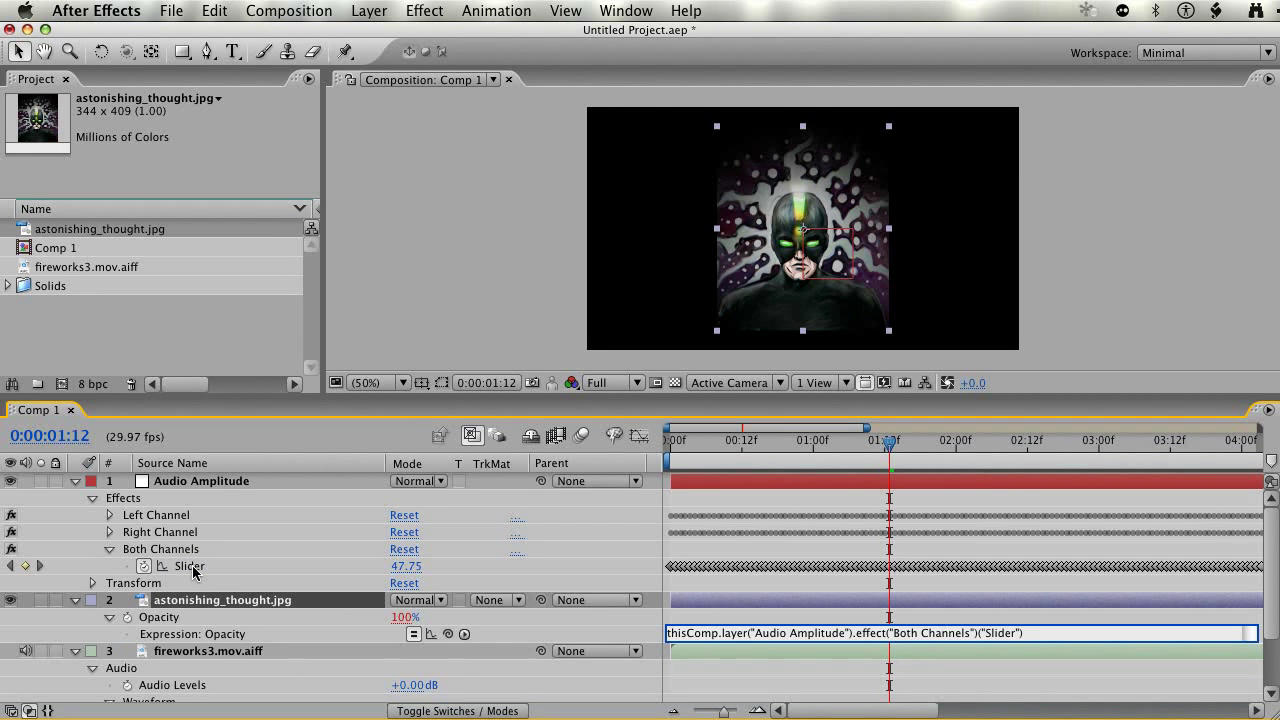
key(KP_Enter)
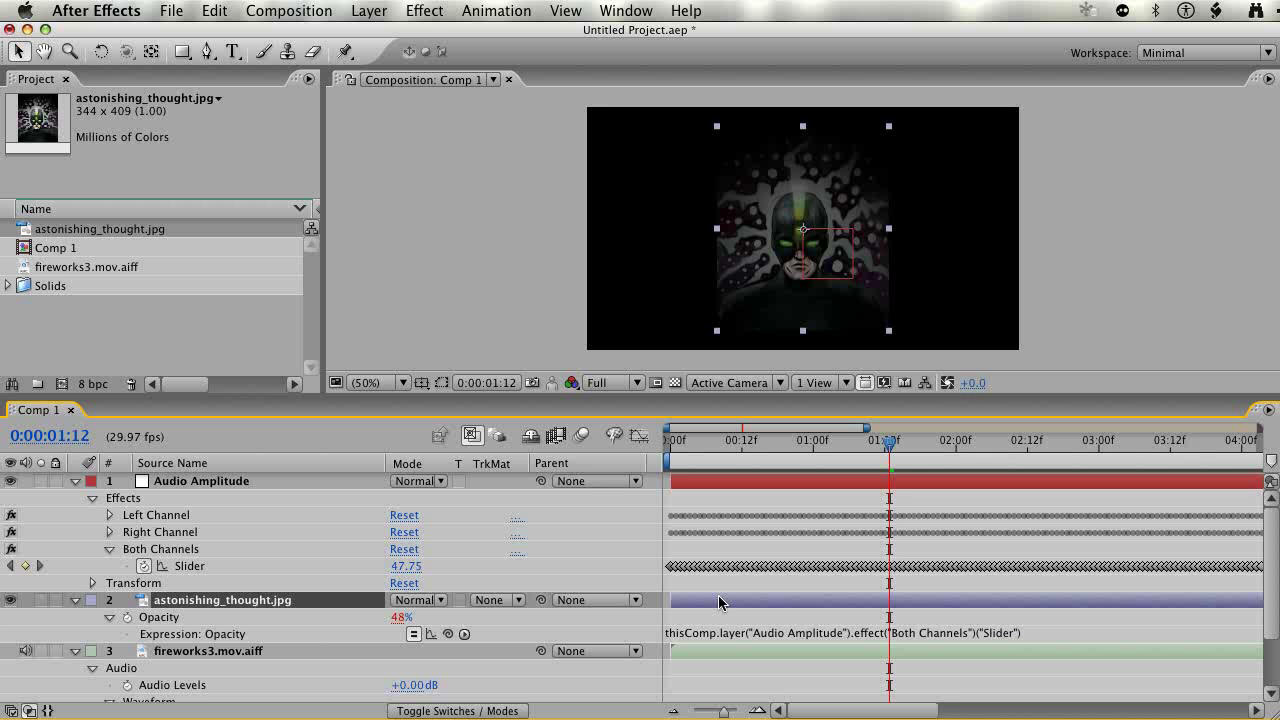
Recommit the slider-linked opacity expression and RAM preview the result with audio.
click(1014, 631)
click(1023, 634)
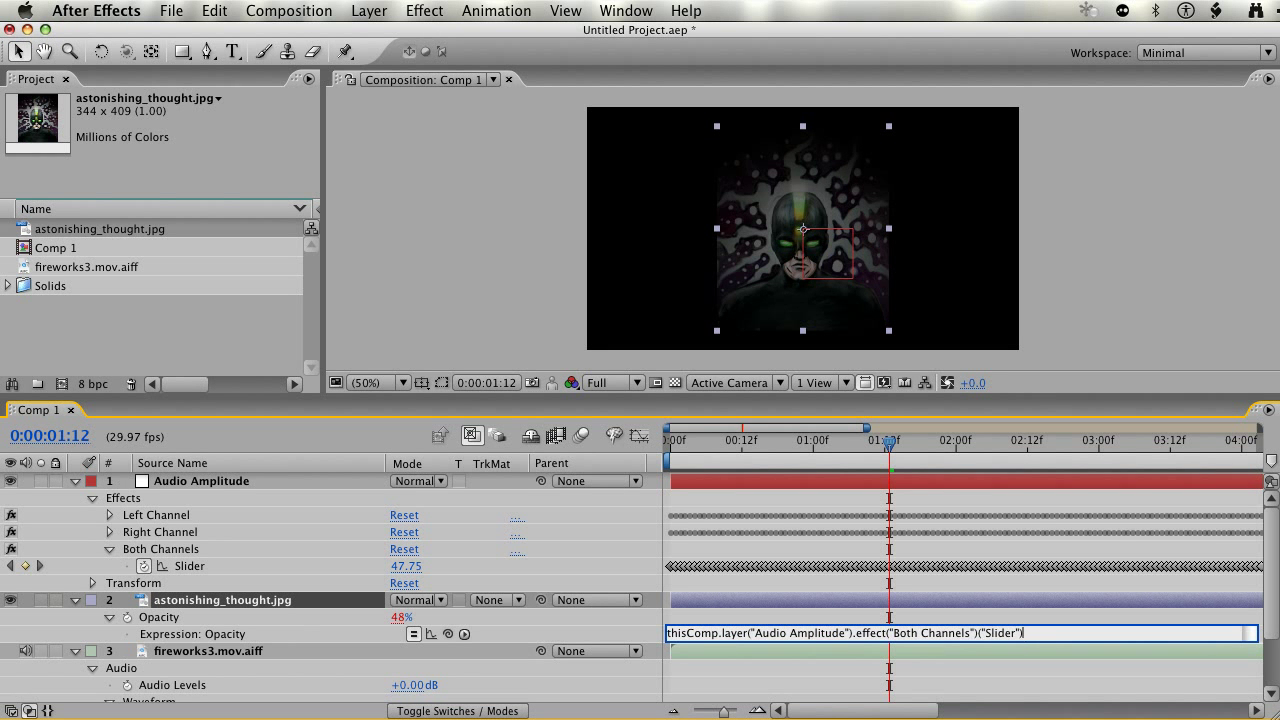
key(KP_Enter)
key(KP_0)
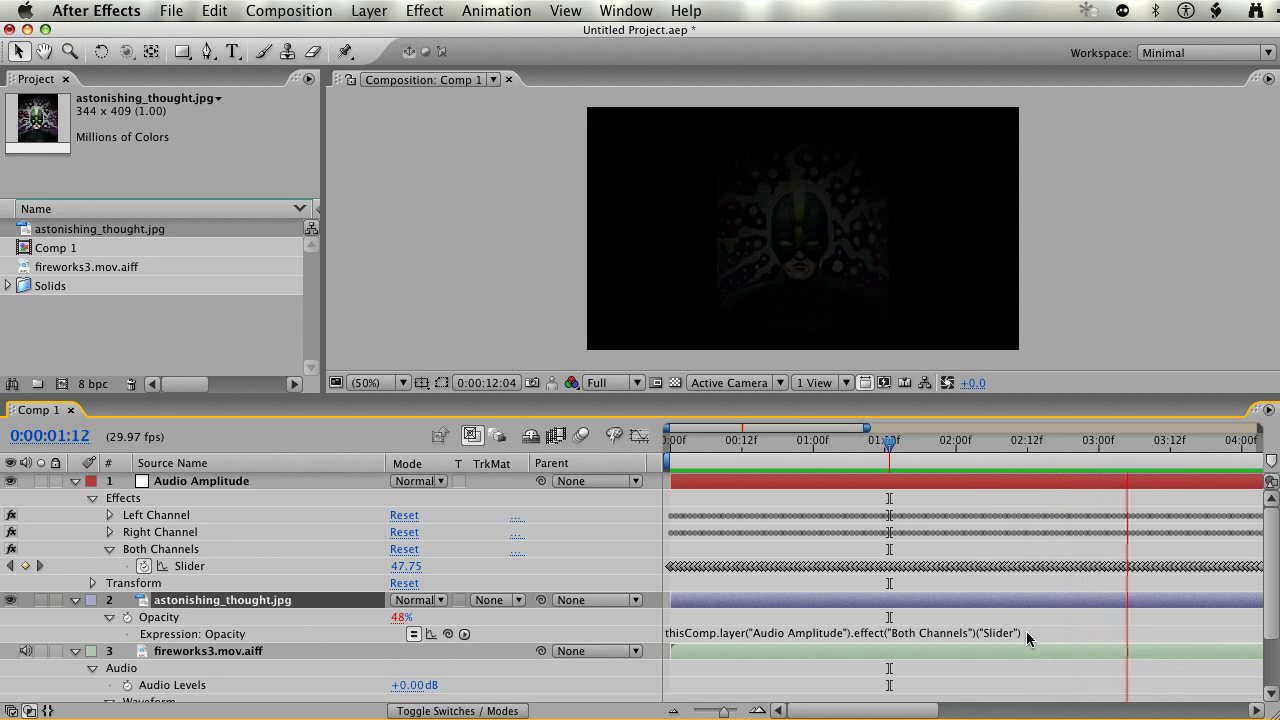
key(space)
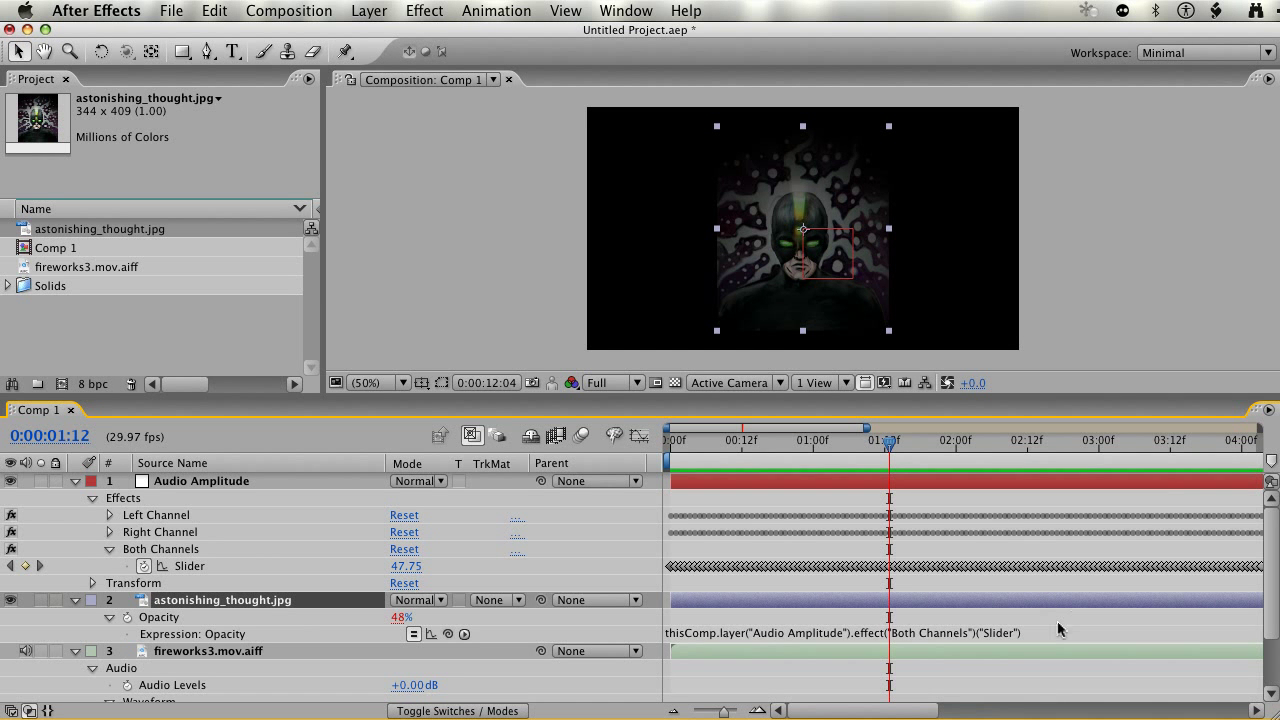
Multiply the opacity expression by 2 and preview it, reading 9% at 0:00:00:22.
click(1050, 633)
click(1050, 633)
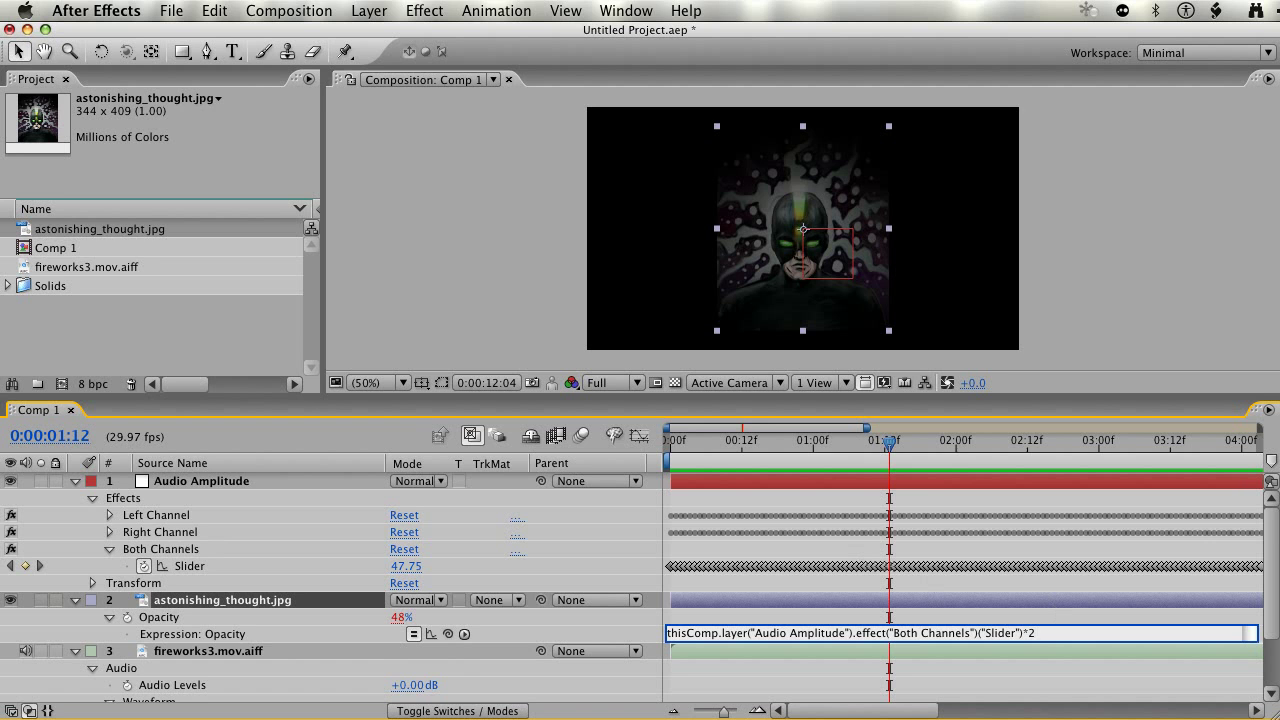
key(Return)
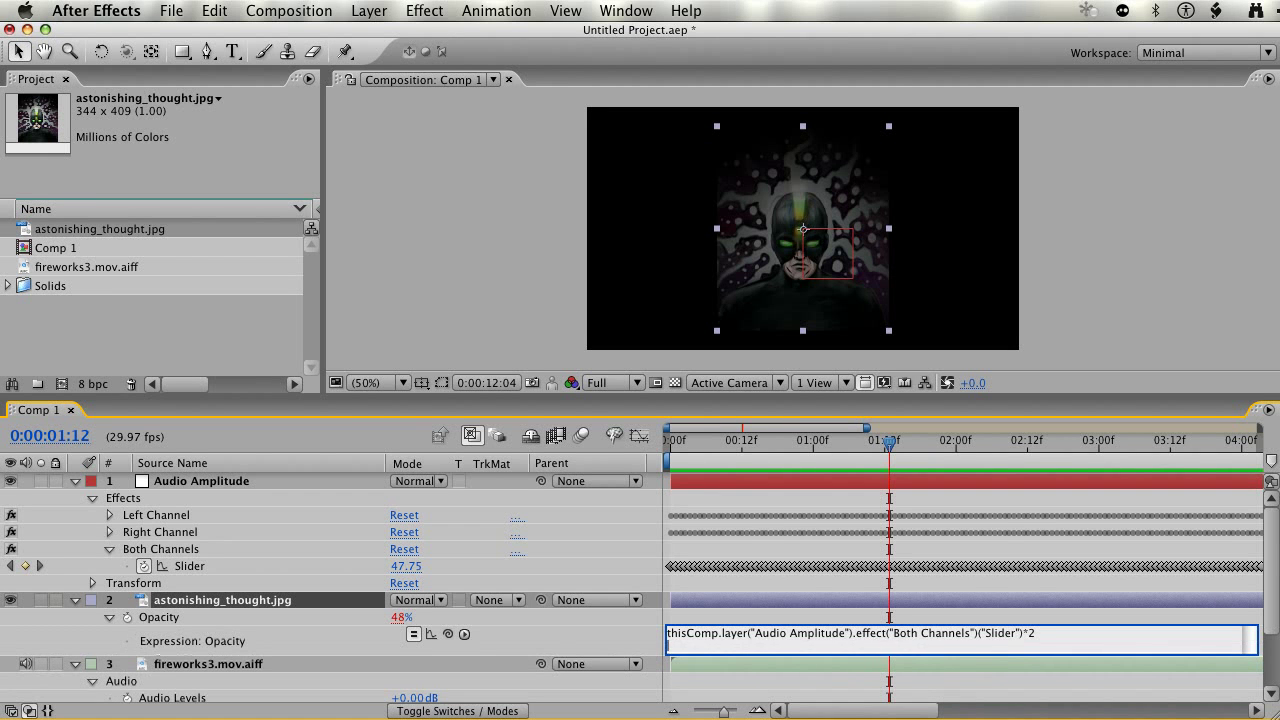
key(KP_Enter)
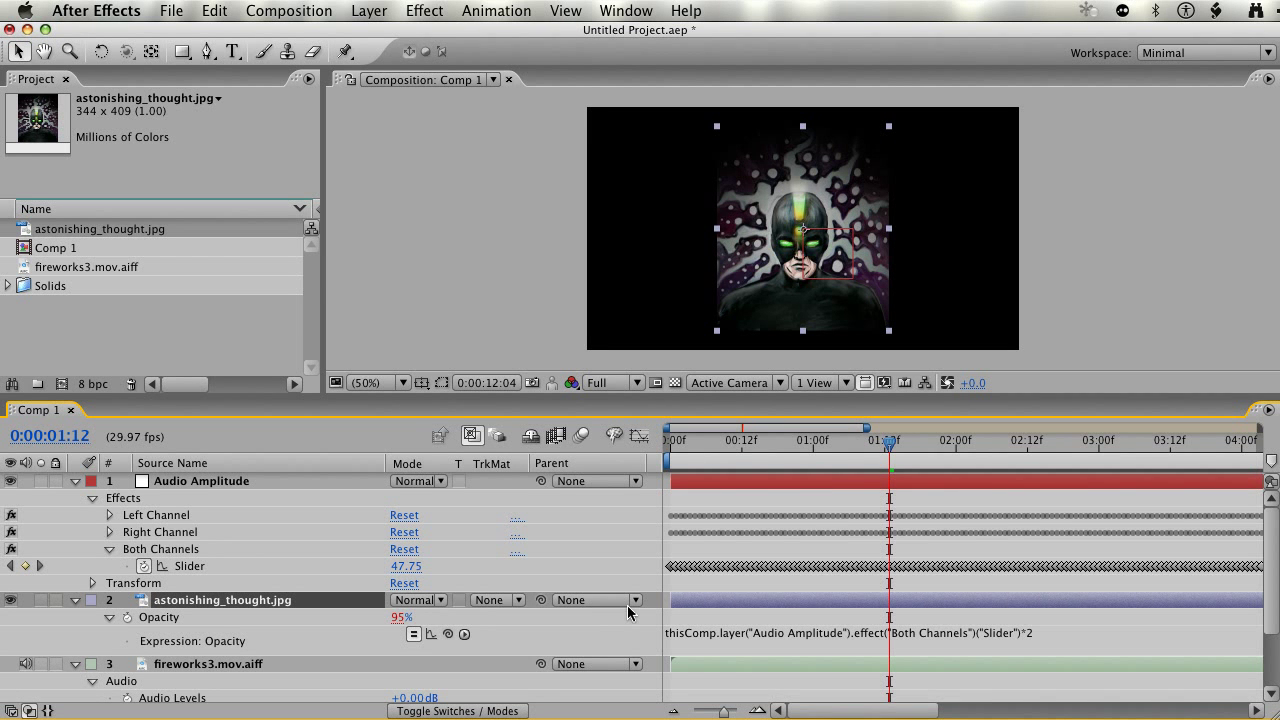
key(KP_0)
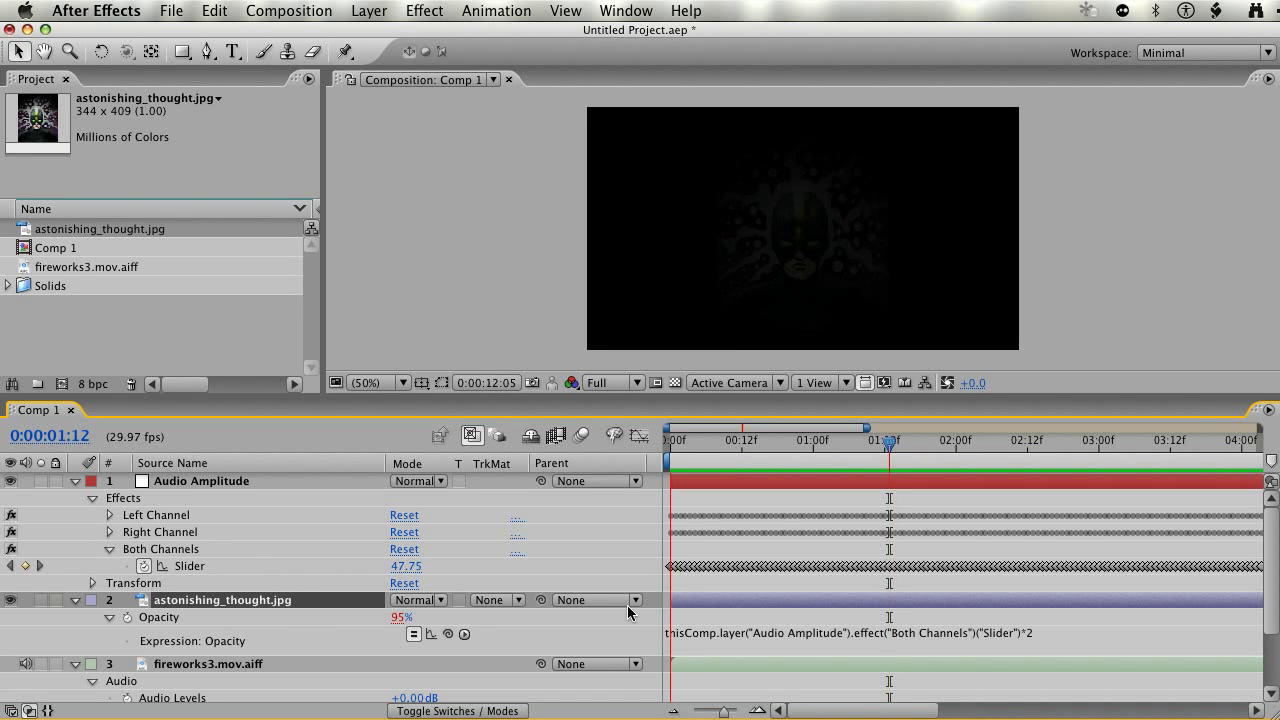
key(space)
key(space)
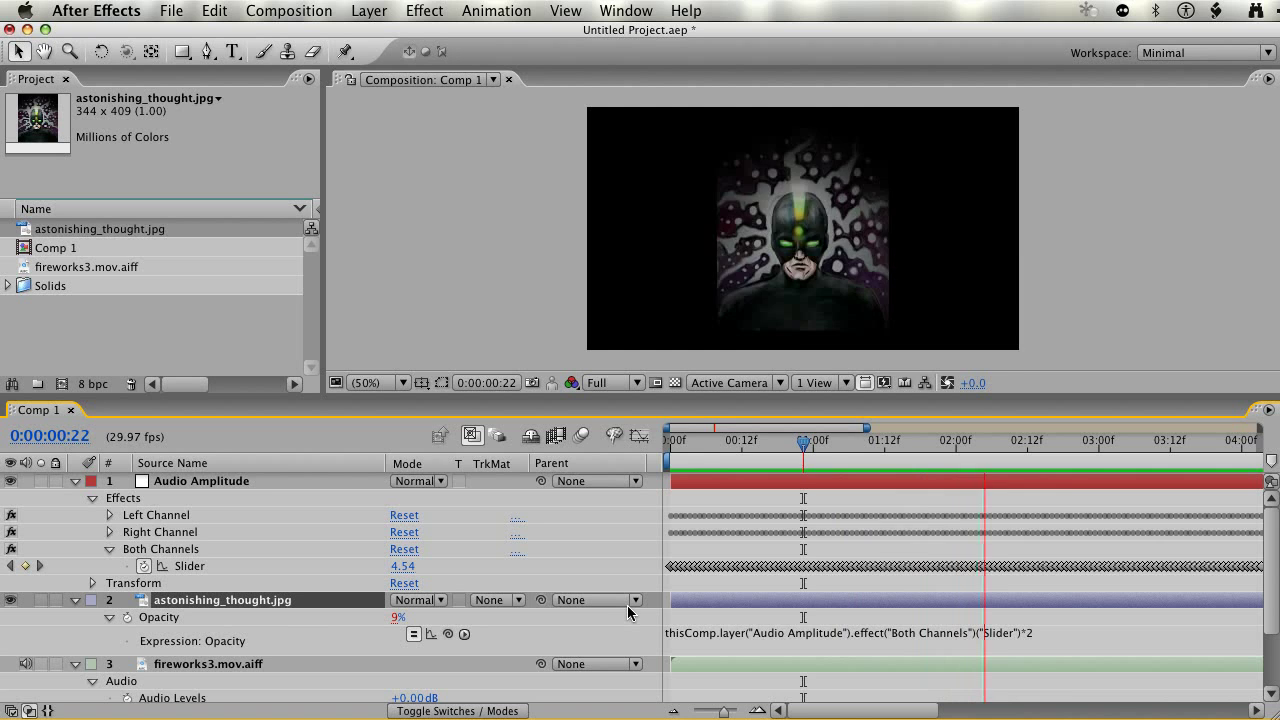
Add a Rotation expression linked to the Both Channels Slider and preview it, reading +4.5° at frame 22.
key(space)
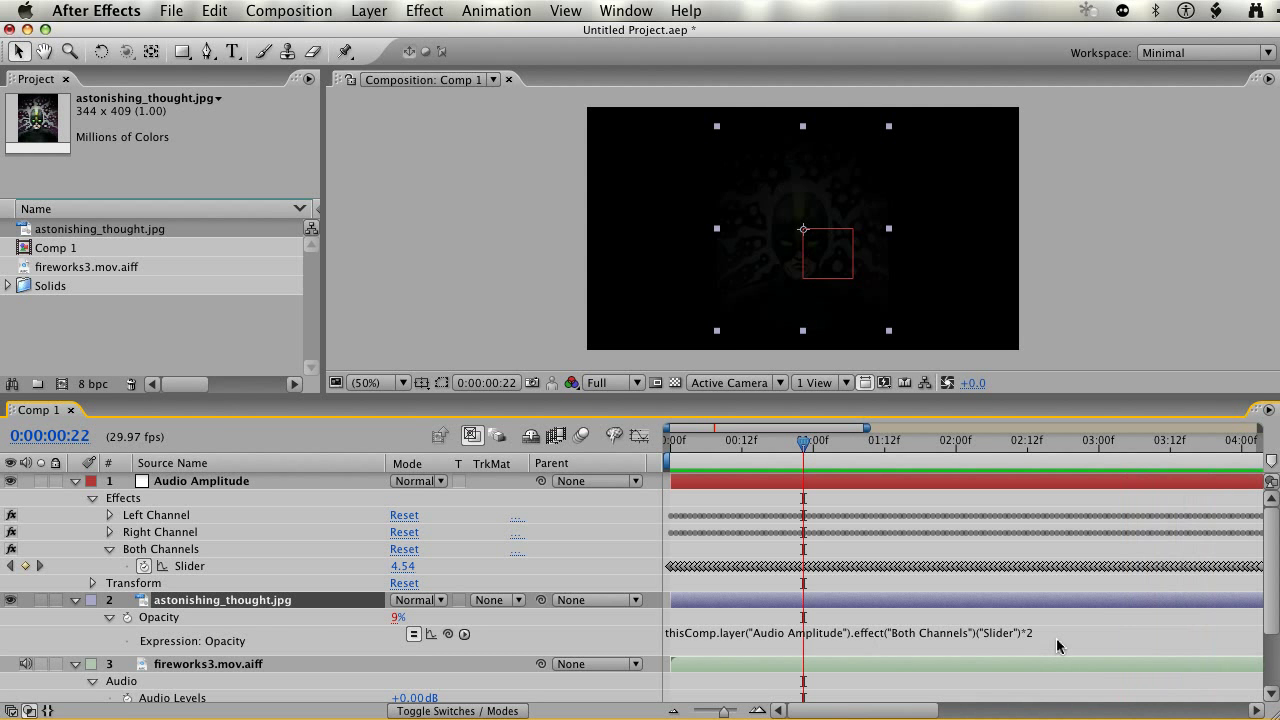
key(r)
click(176, 618)
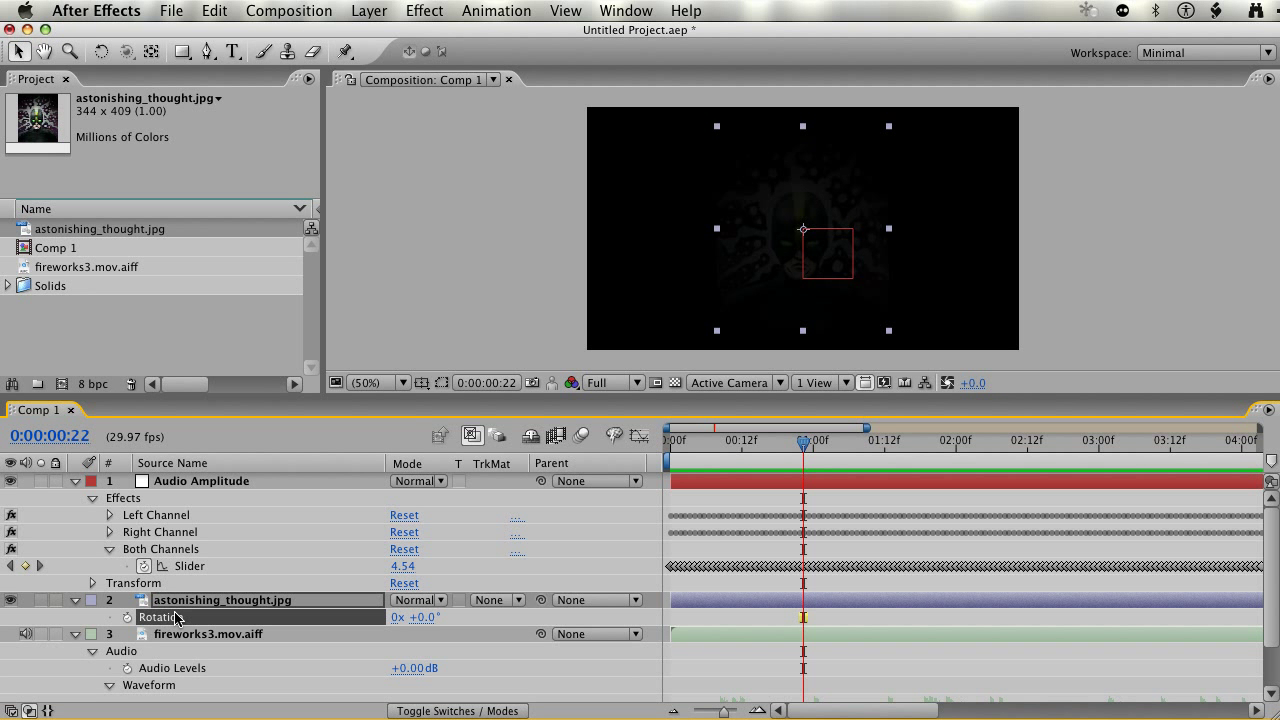
key(alt+shift+equal)
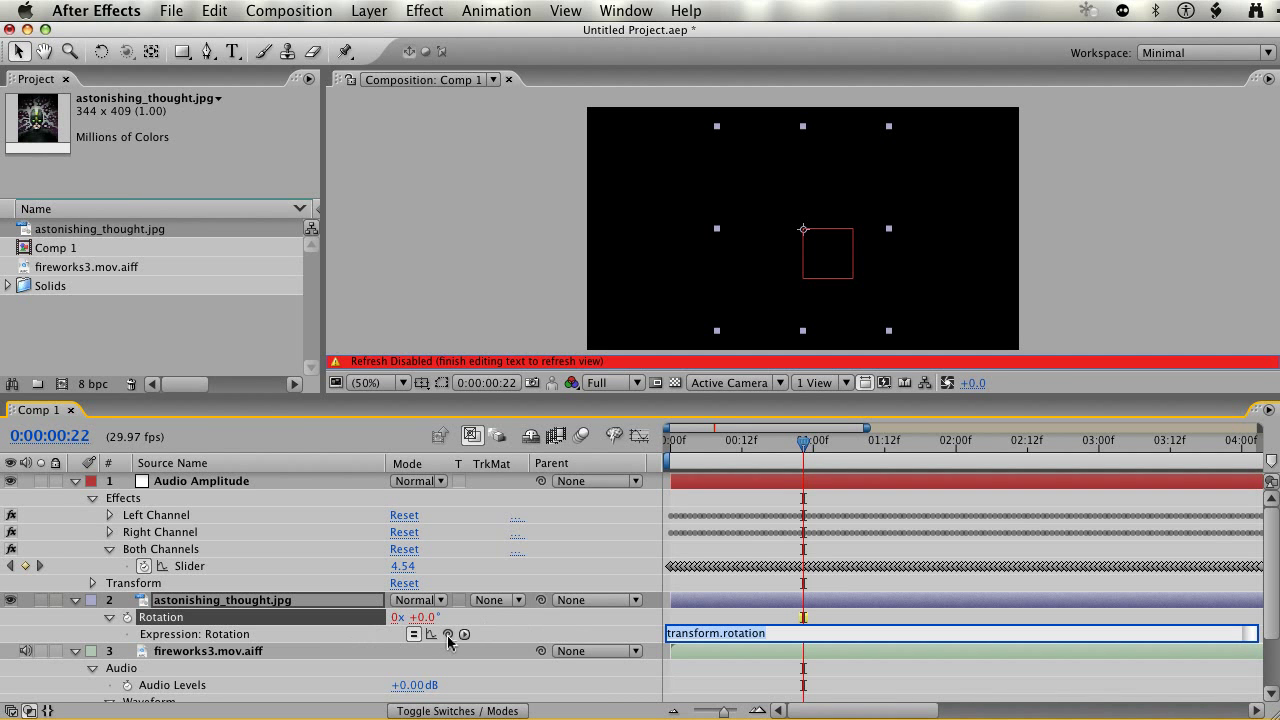
drag(447, 634, 183, 565)
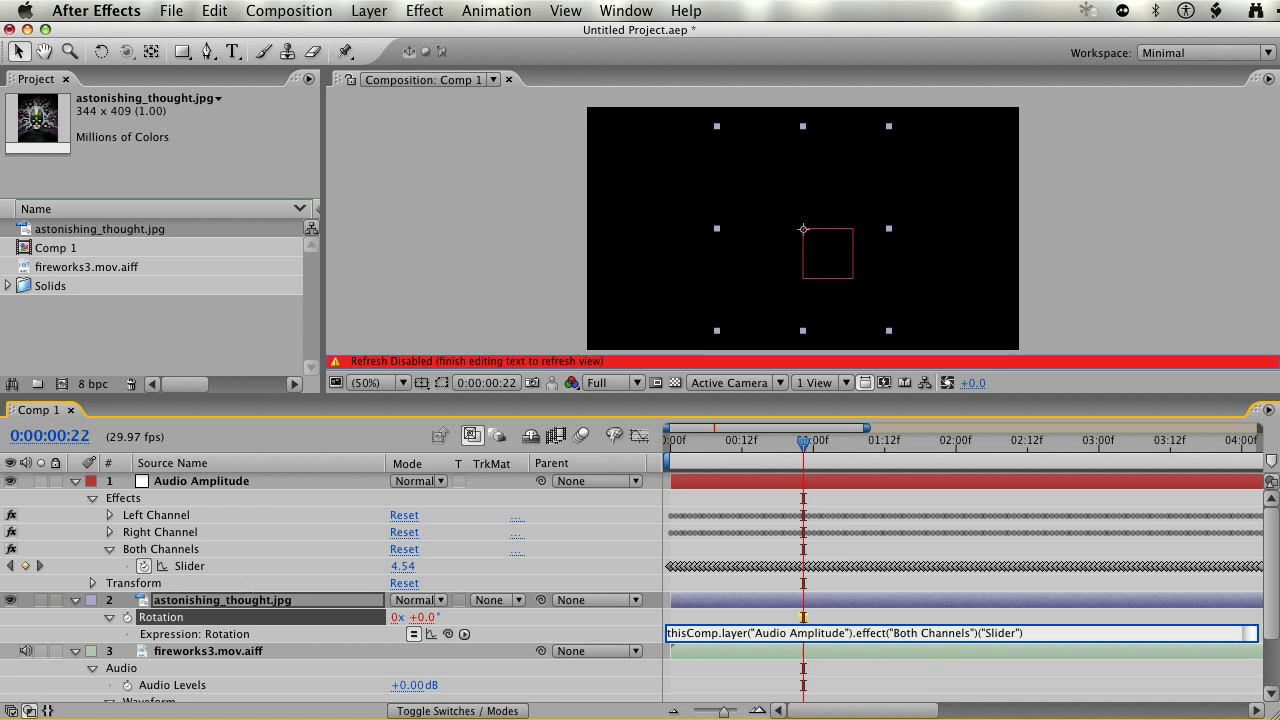
key(KP_Enter)
key(space)
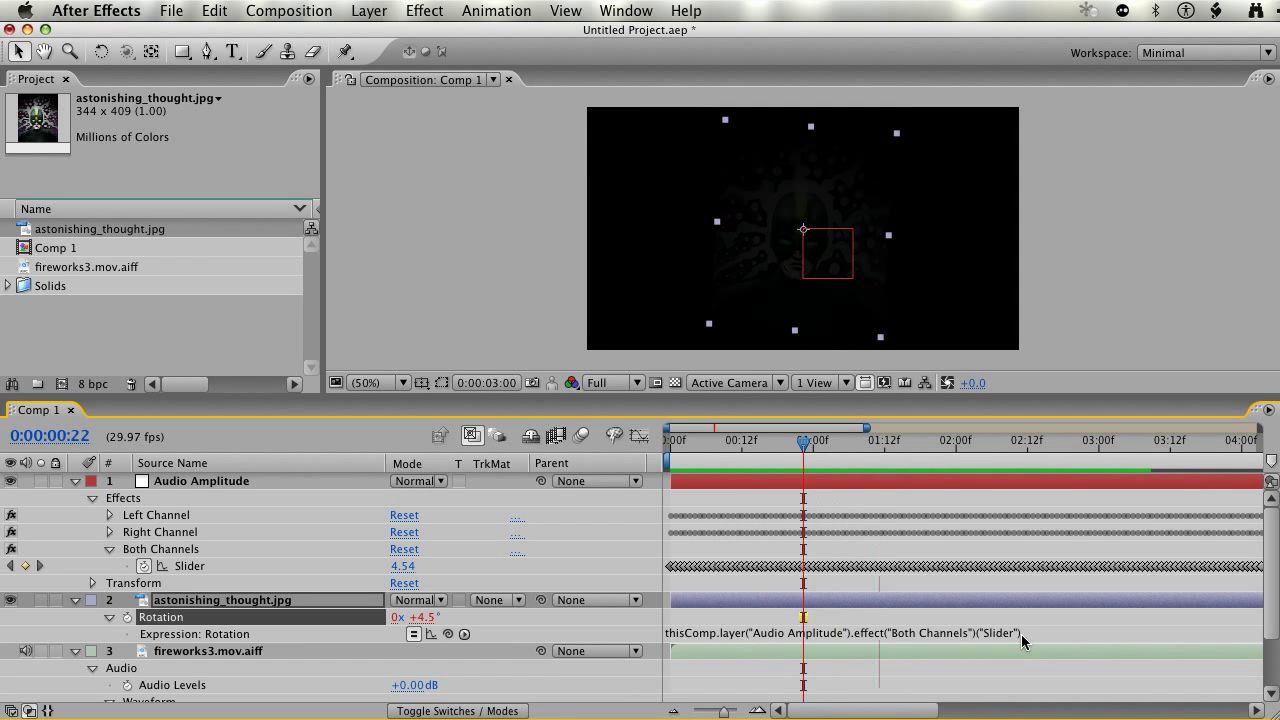
Move the image's anchor point down to its bottom edge with the Pan Behind tool, then preview.
click(151, 51)
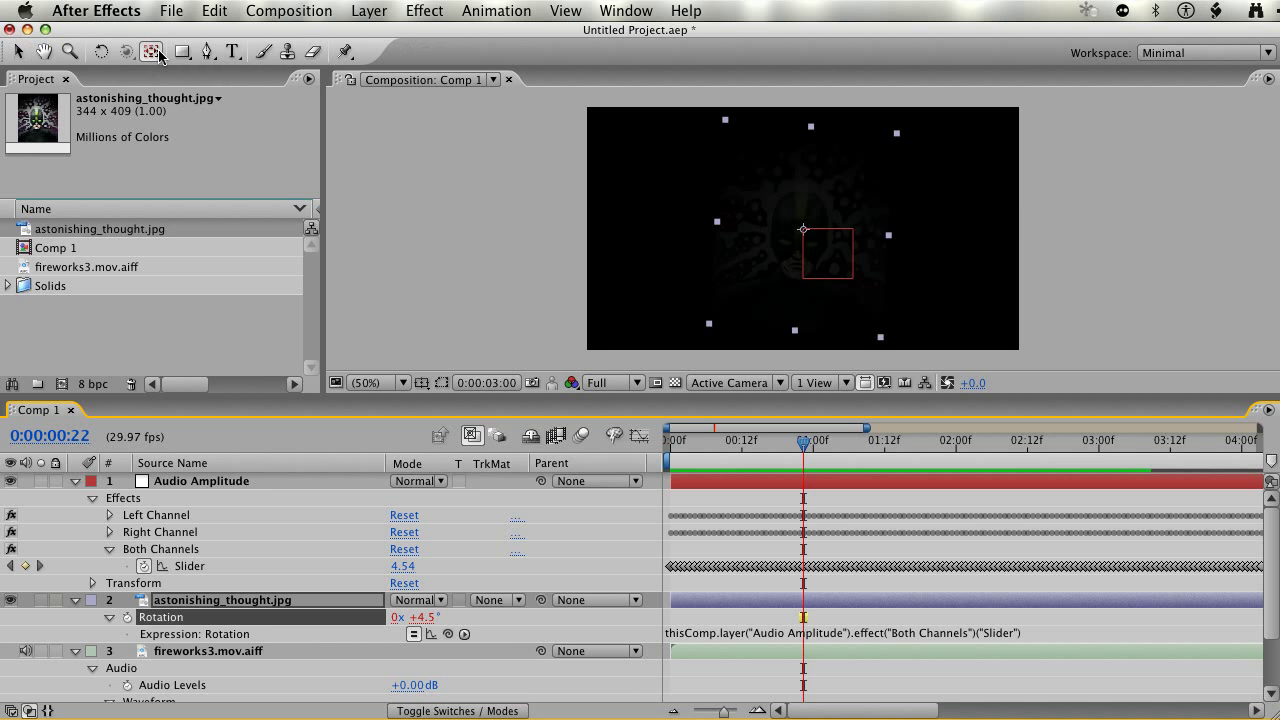
drag(803, 240, 798, 335)
key(KP_0)
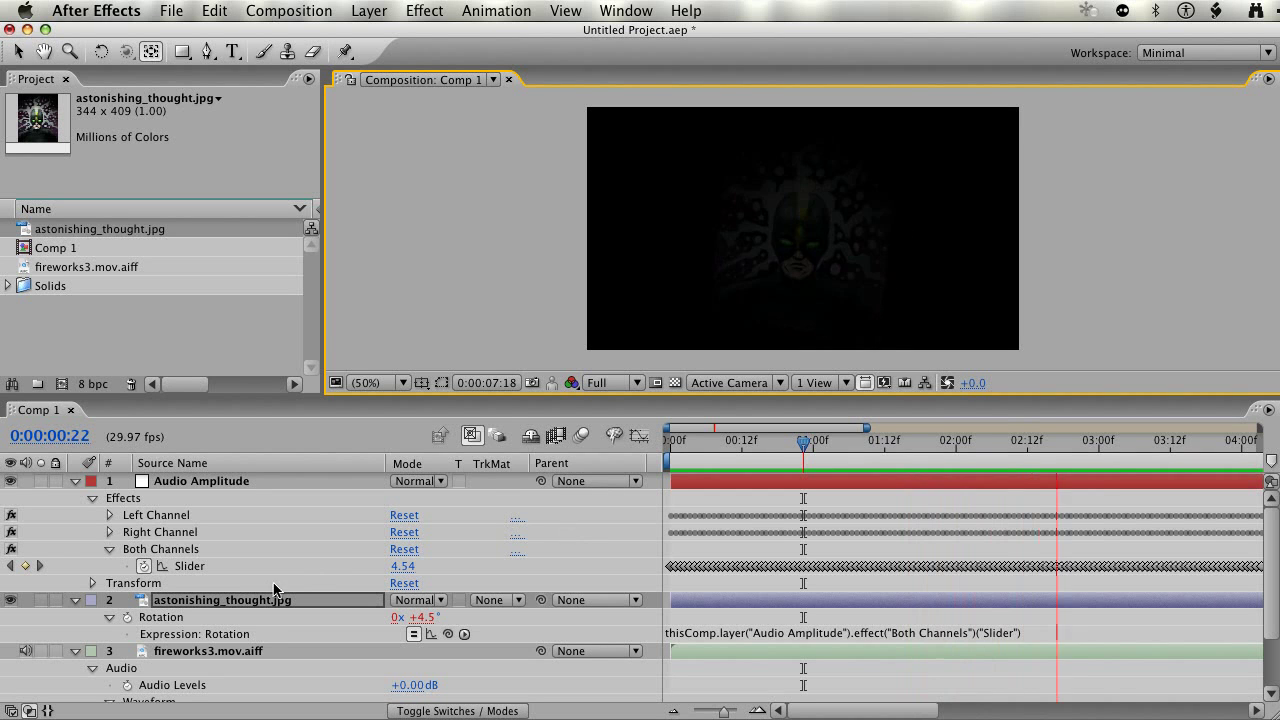
Negate the rotation expression with a leading minus and preview the reversed swing.
click(316, 598)
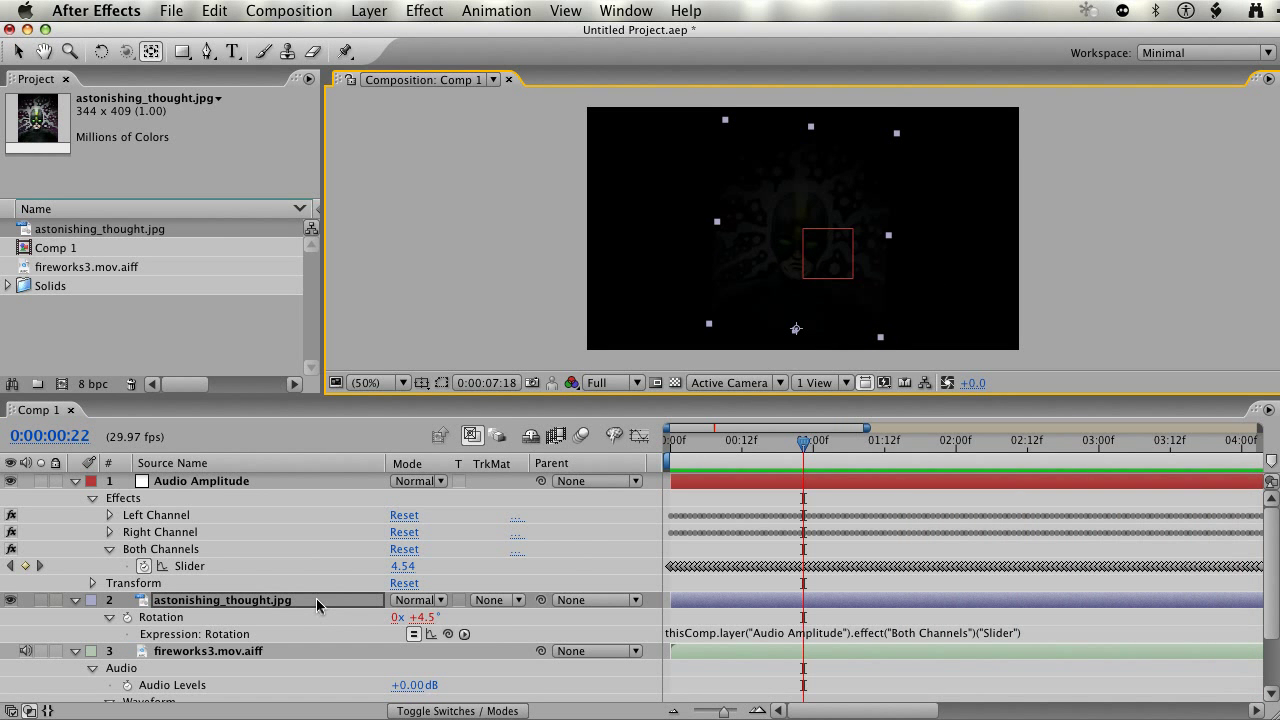
click(723, 634)
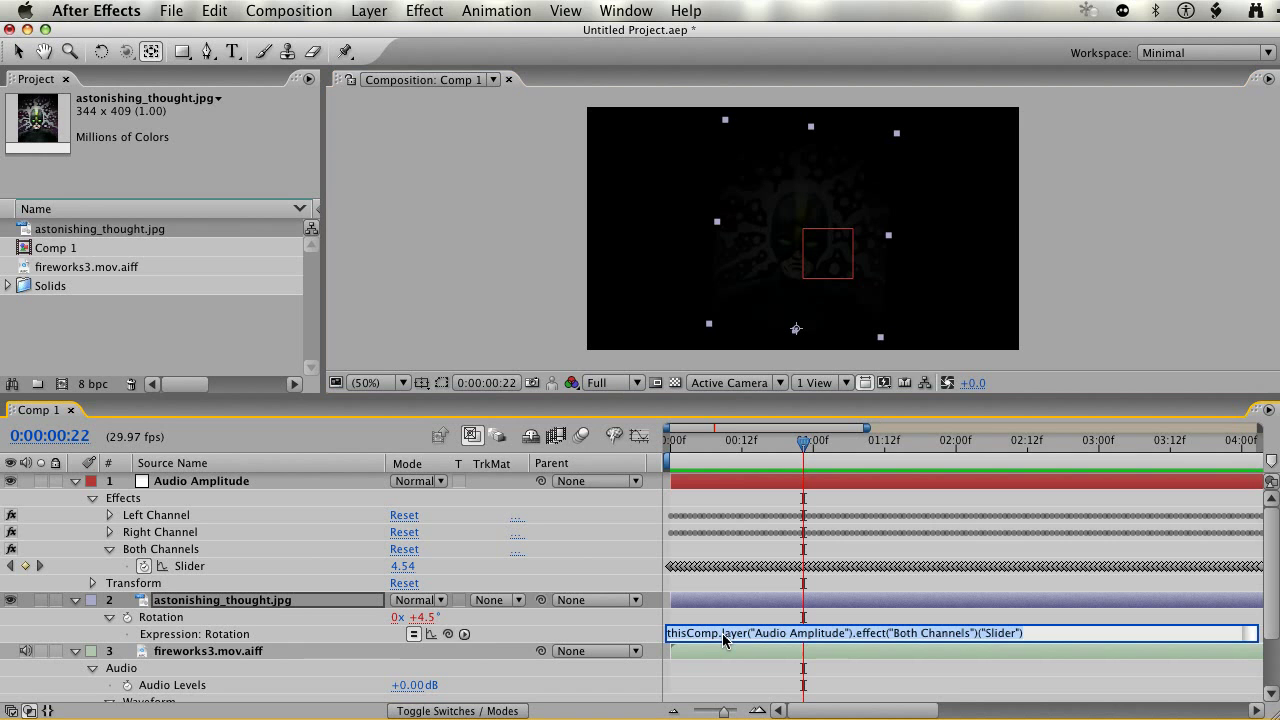
click(725, 634)
text(-)
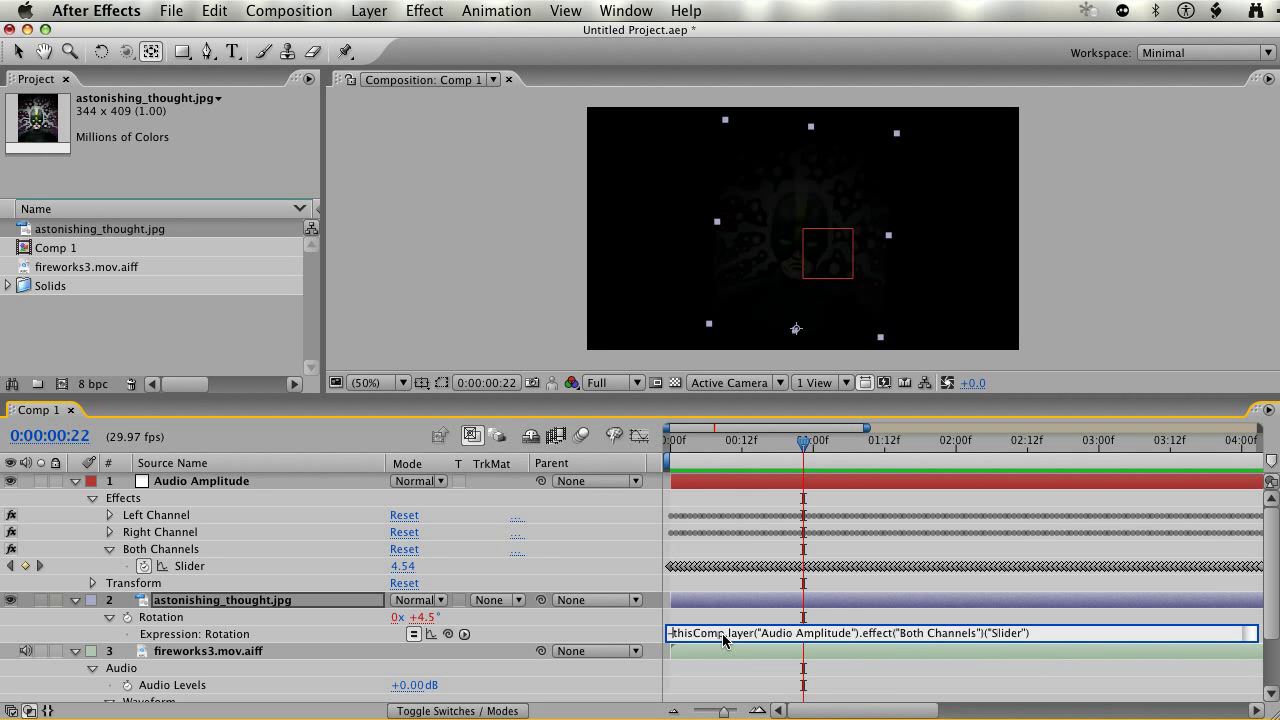
key(BackSpace)
text(-)
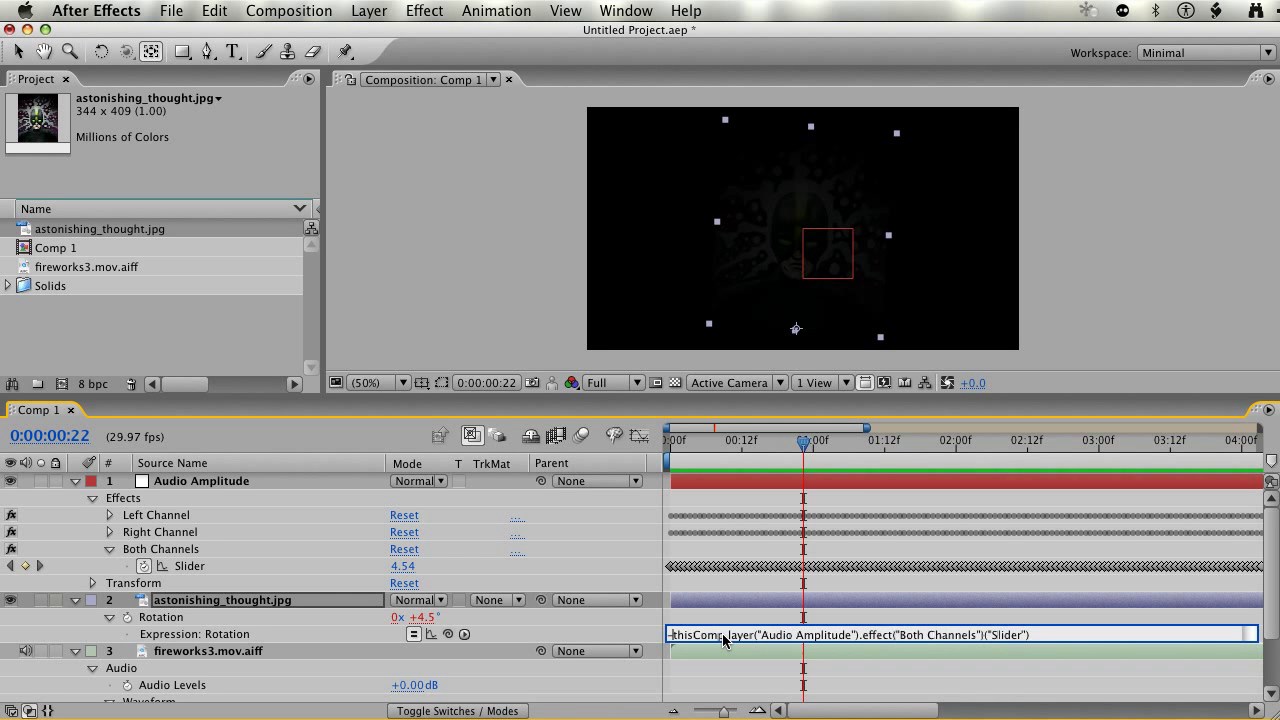
key(KP_Enter)
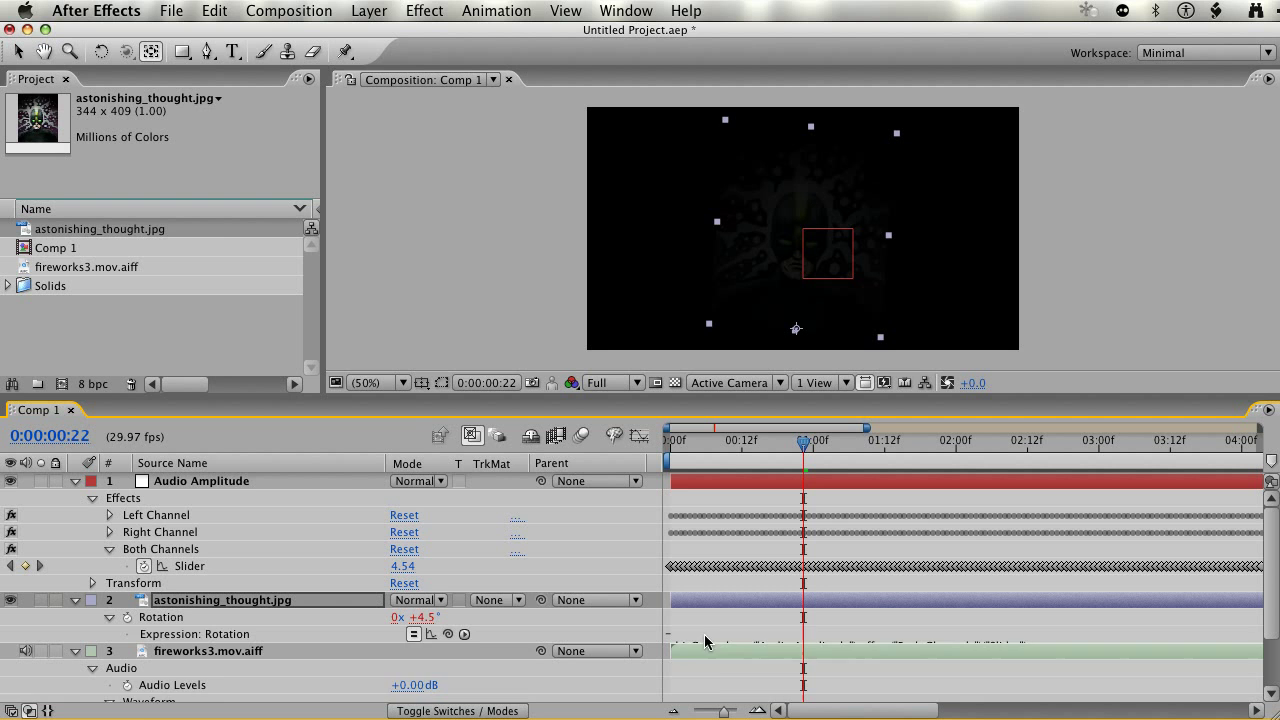
click(705, 641)
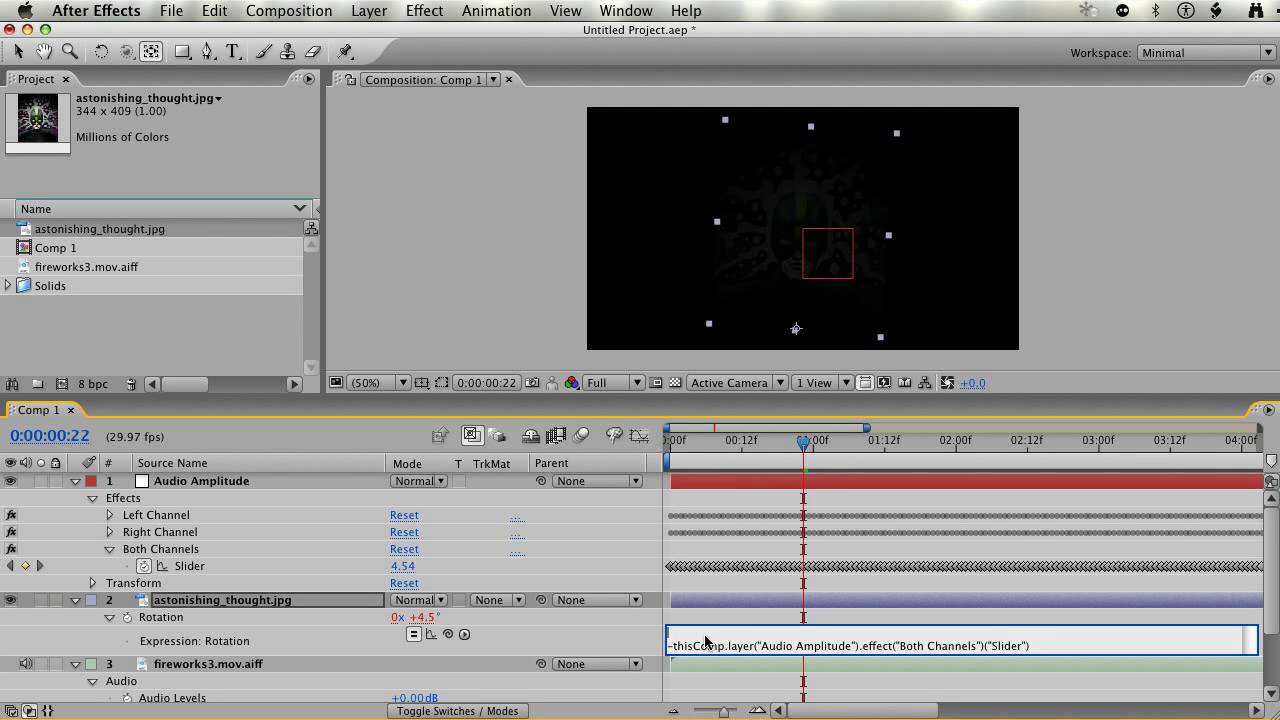
key(KP_Enter)
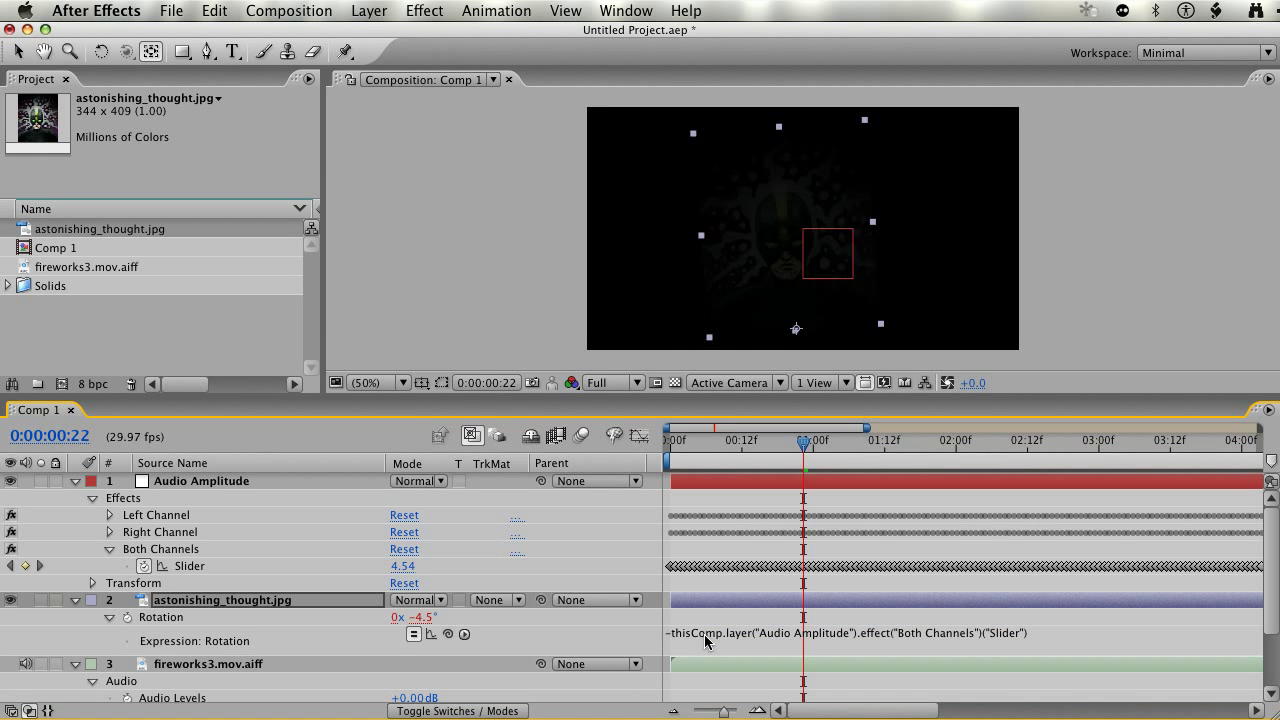
key(KP_0)
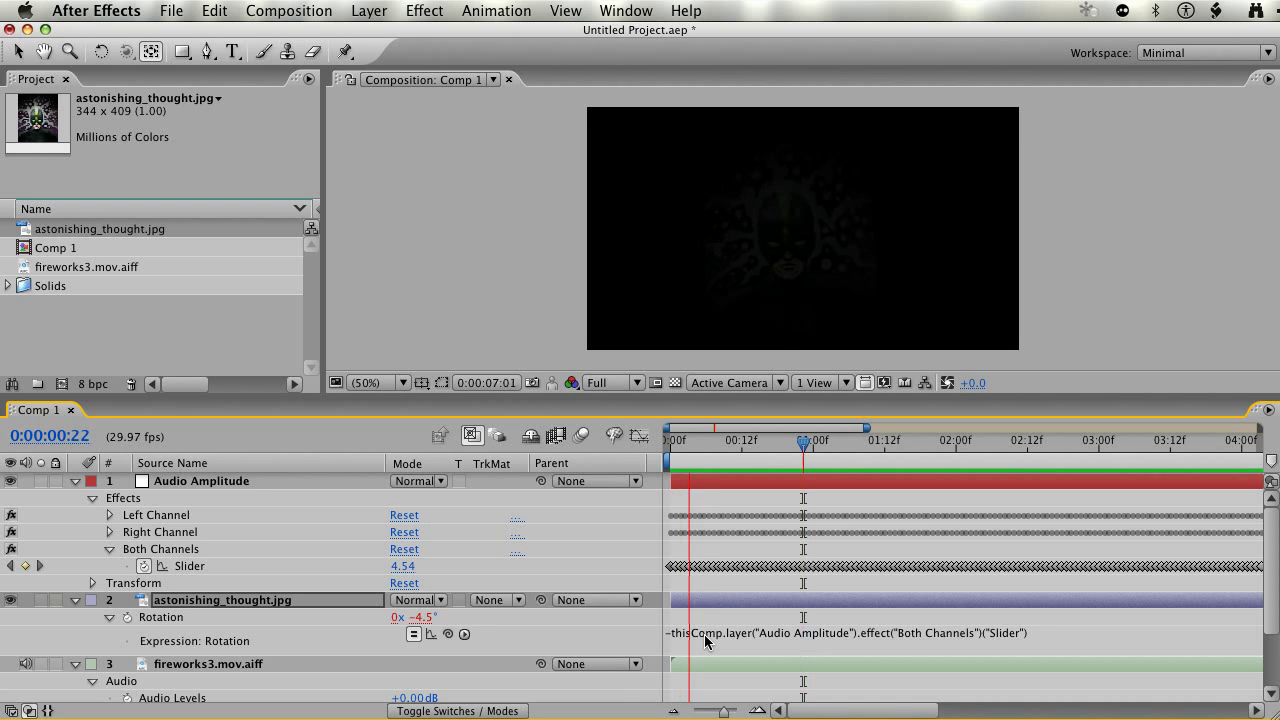
Add +30 to the rotation expression and preview, reading +22.4° at 0:00:01:08.
click(1036, 637)
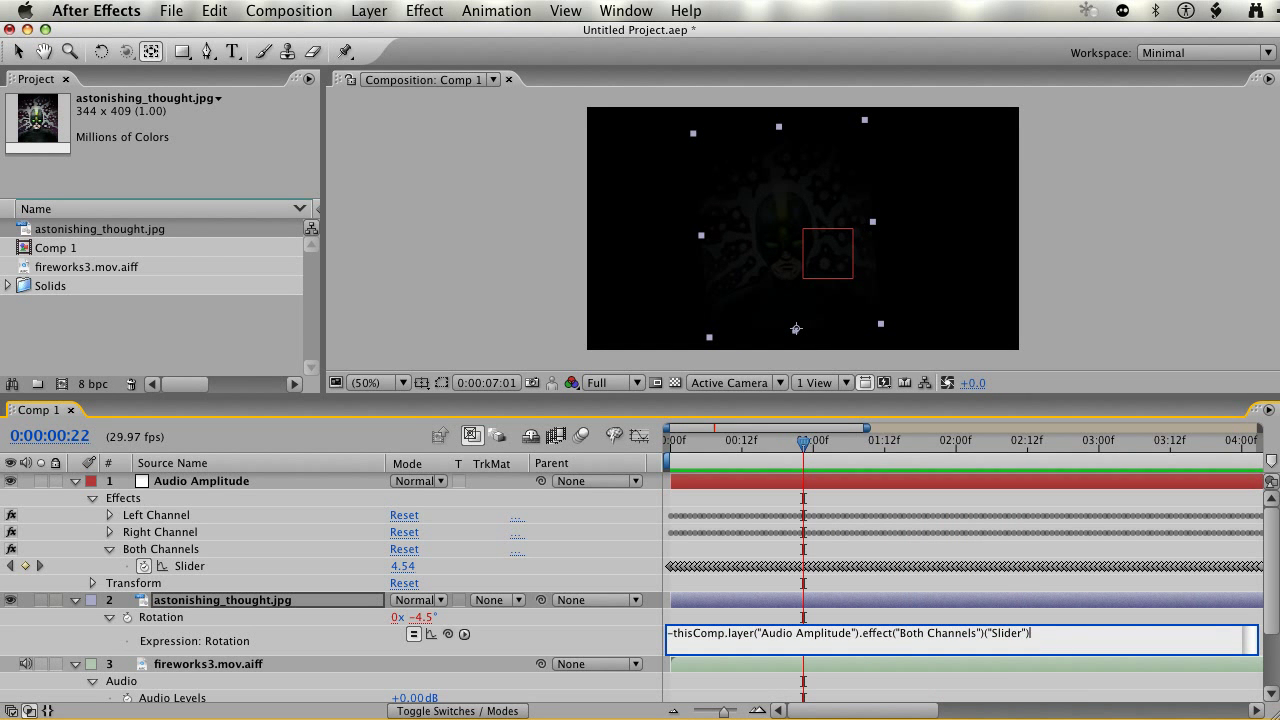
key(KP_Enter)
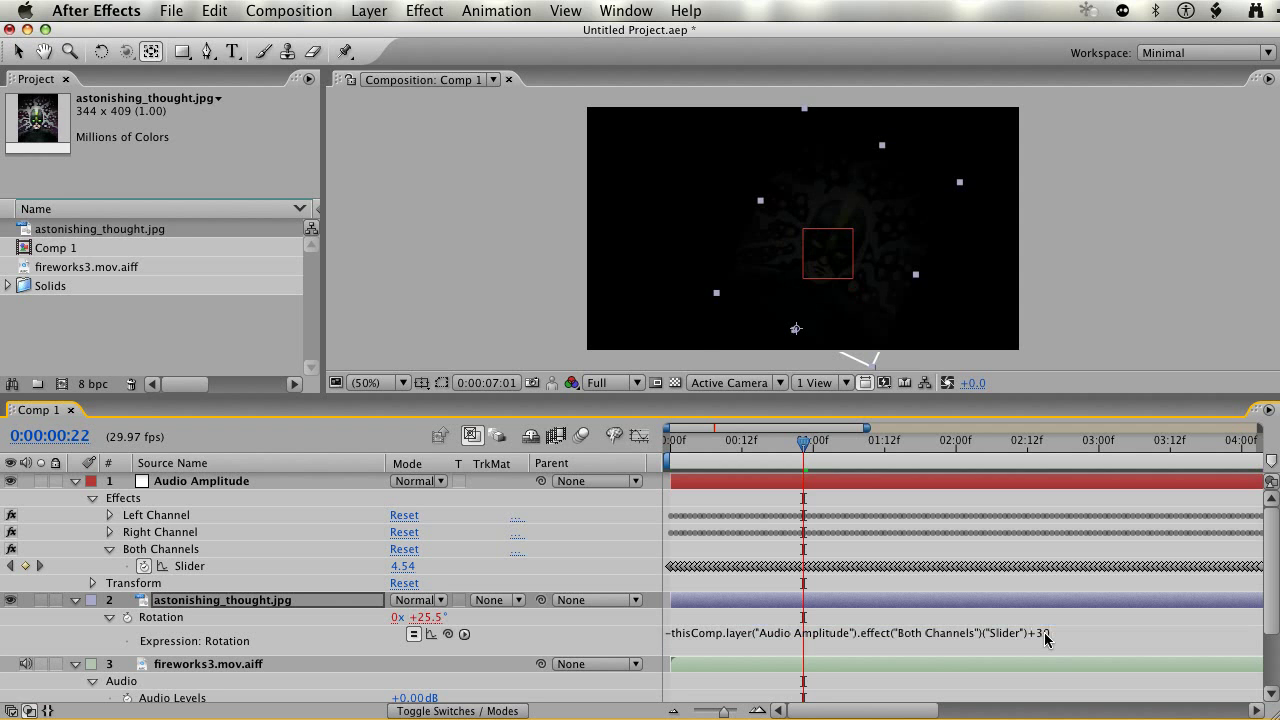
key(KP_0)
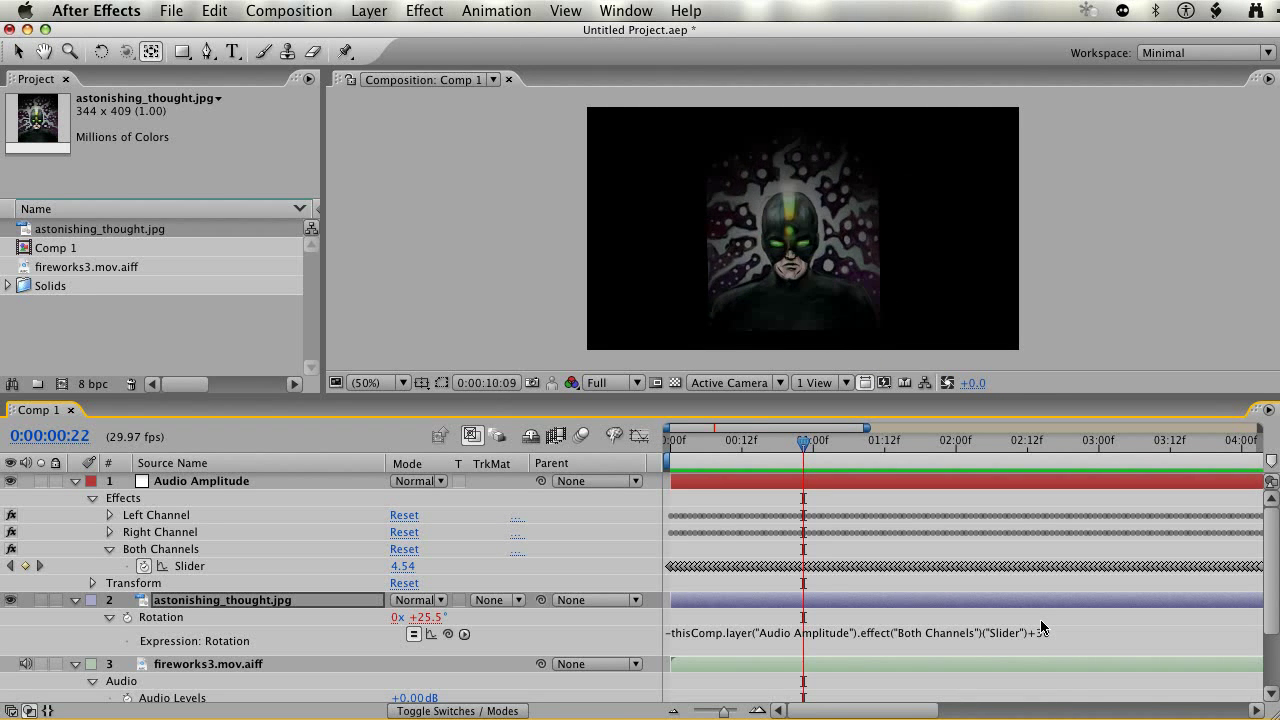
key(space)
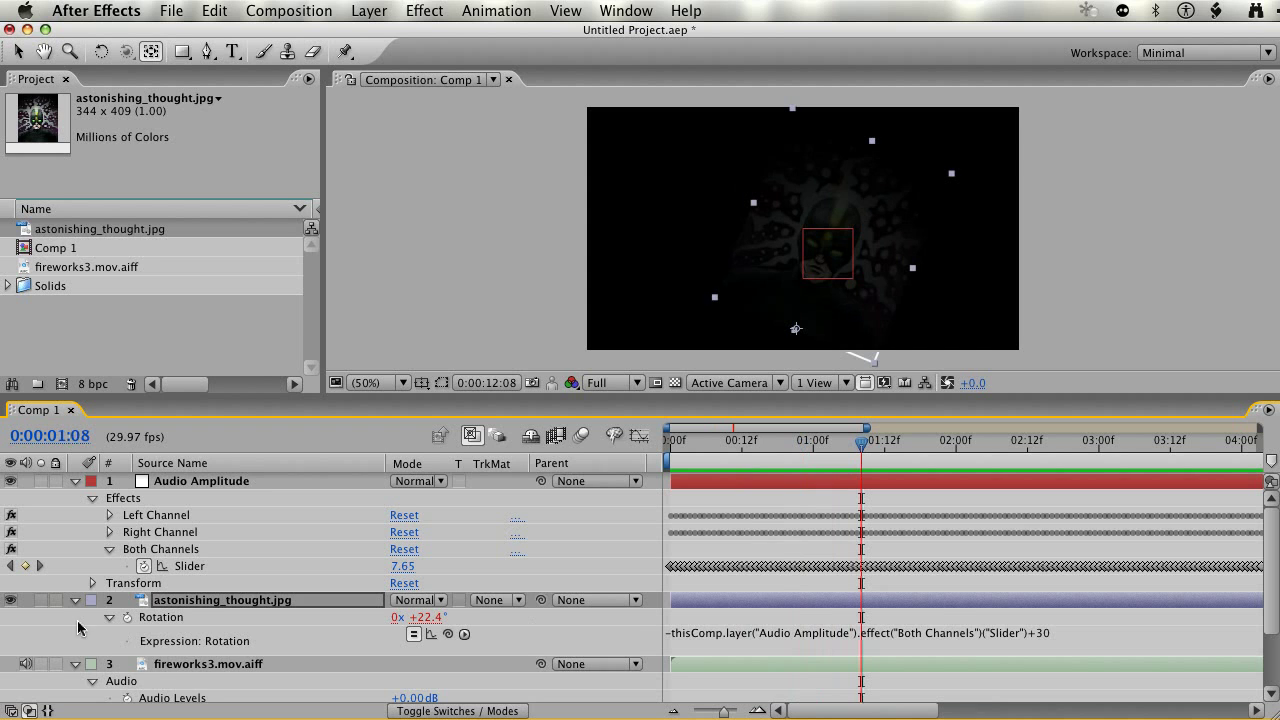
Unlink the image's Scale proportions and narrow its width to a thin sliver.
key(s)
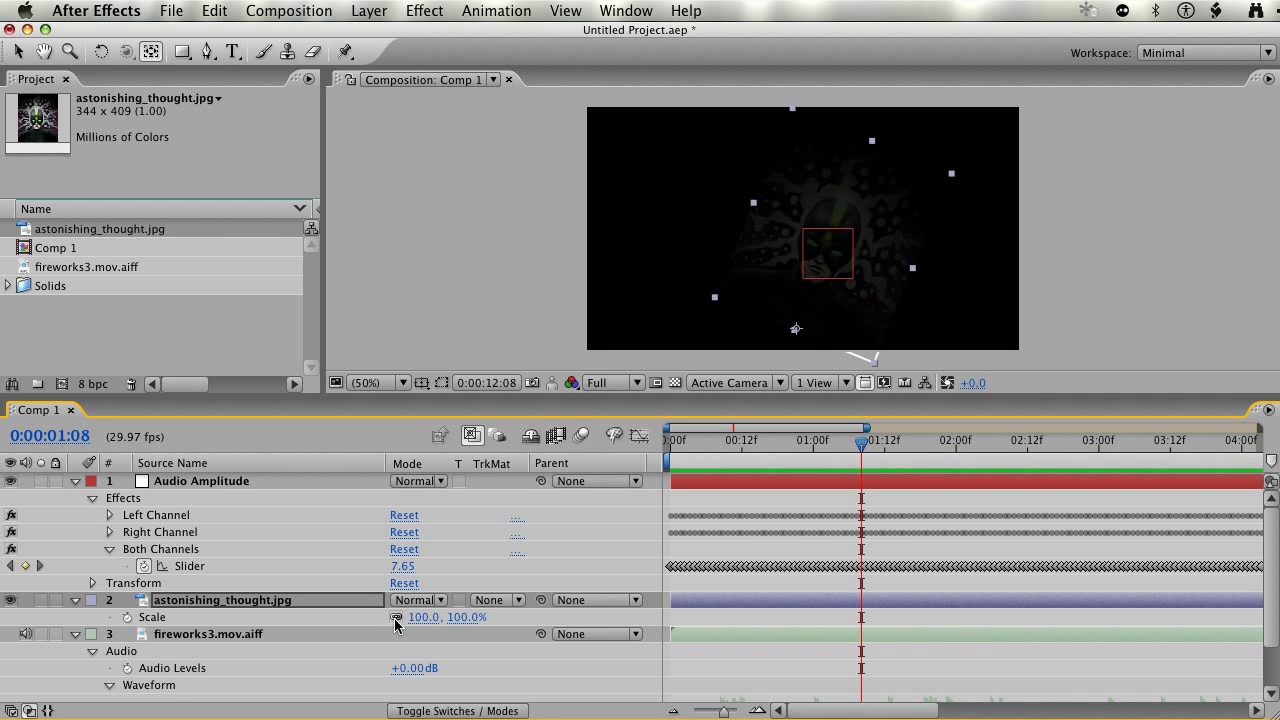
click(396, 620)
drag(416, 617, 318, 615)
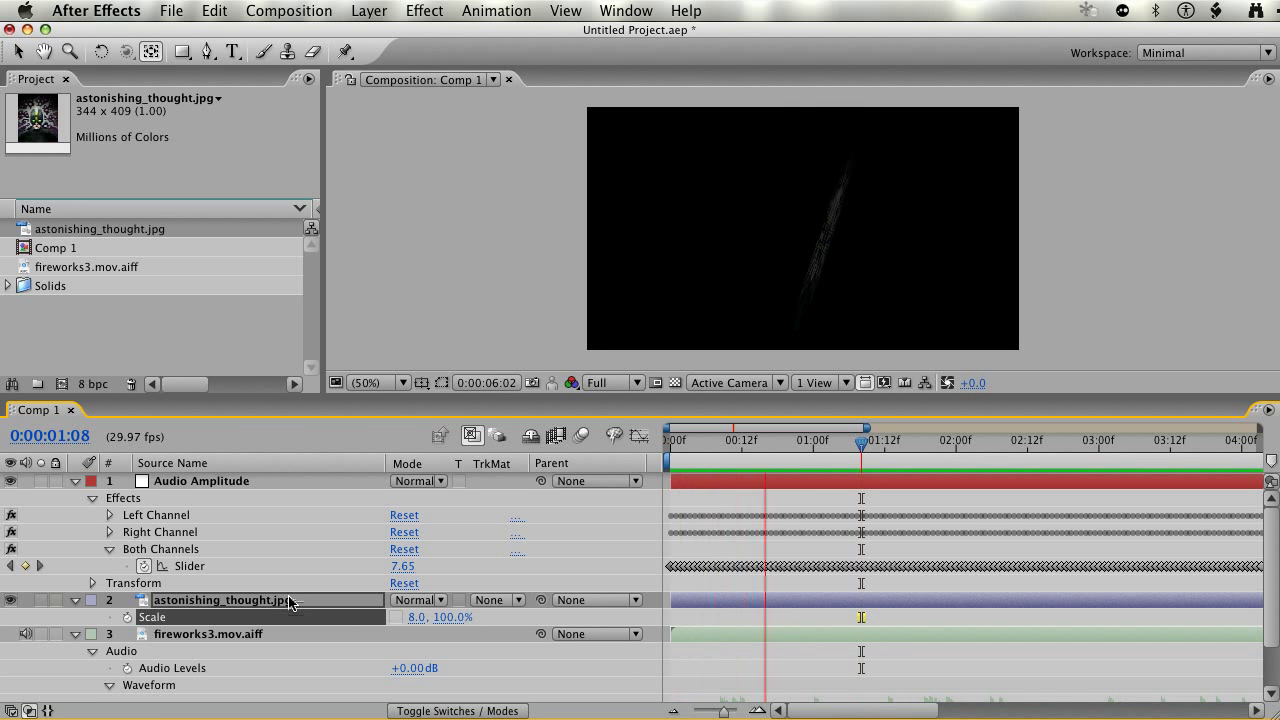
Disable the image's opacity expression so Opacity holds at 100%, and stop the preview.
key(t)
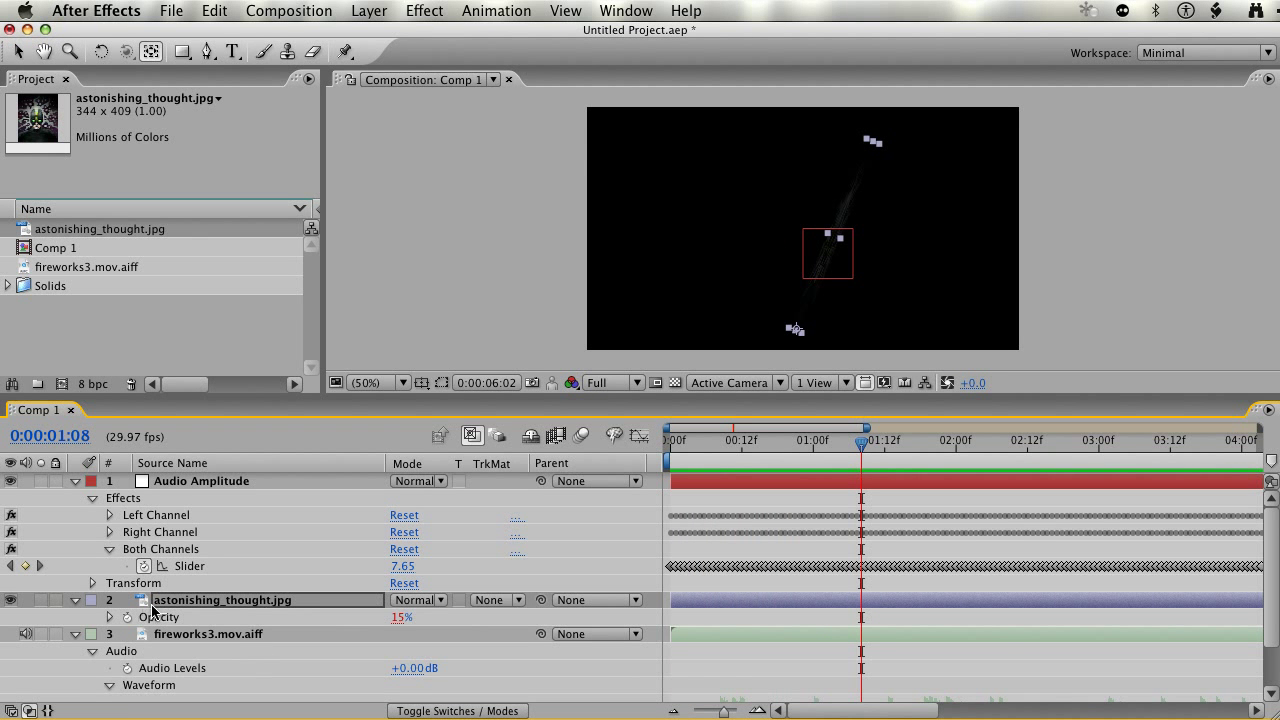
click(110, 617)
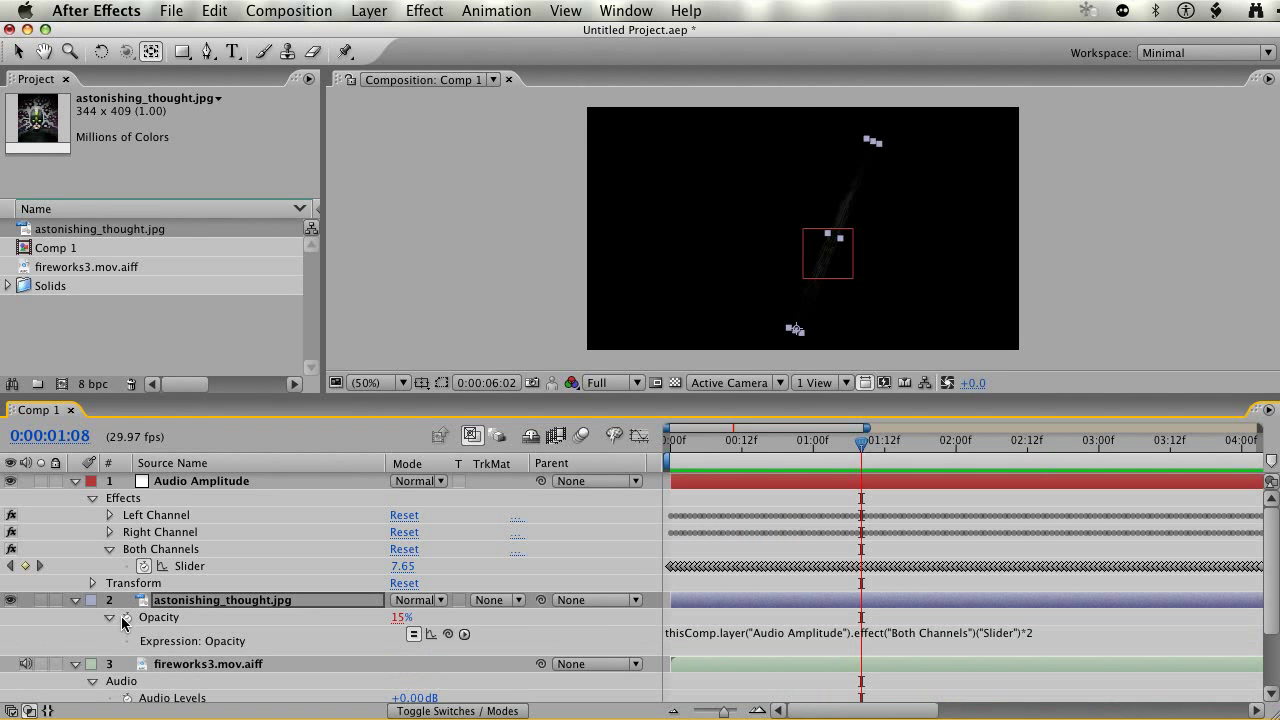
click(413, 634)
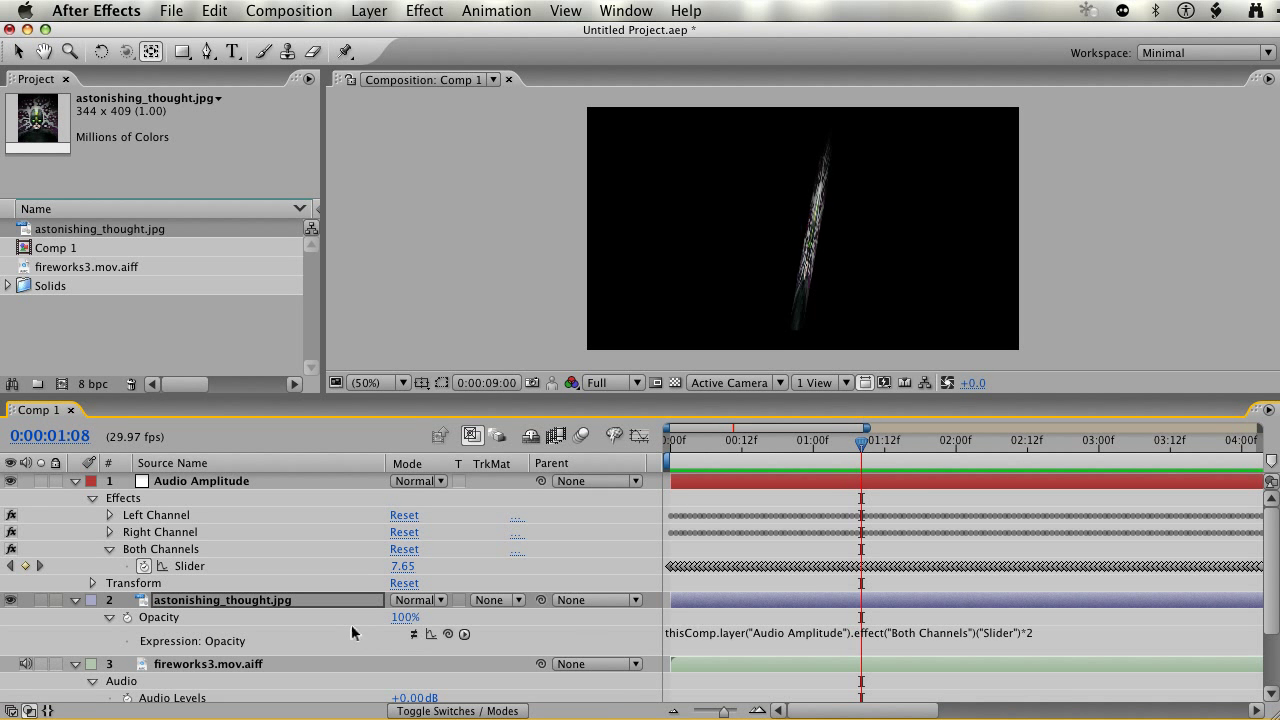
click(277, 600)
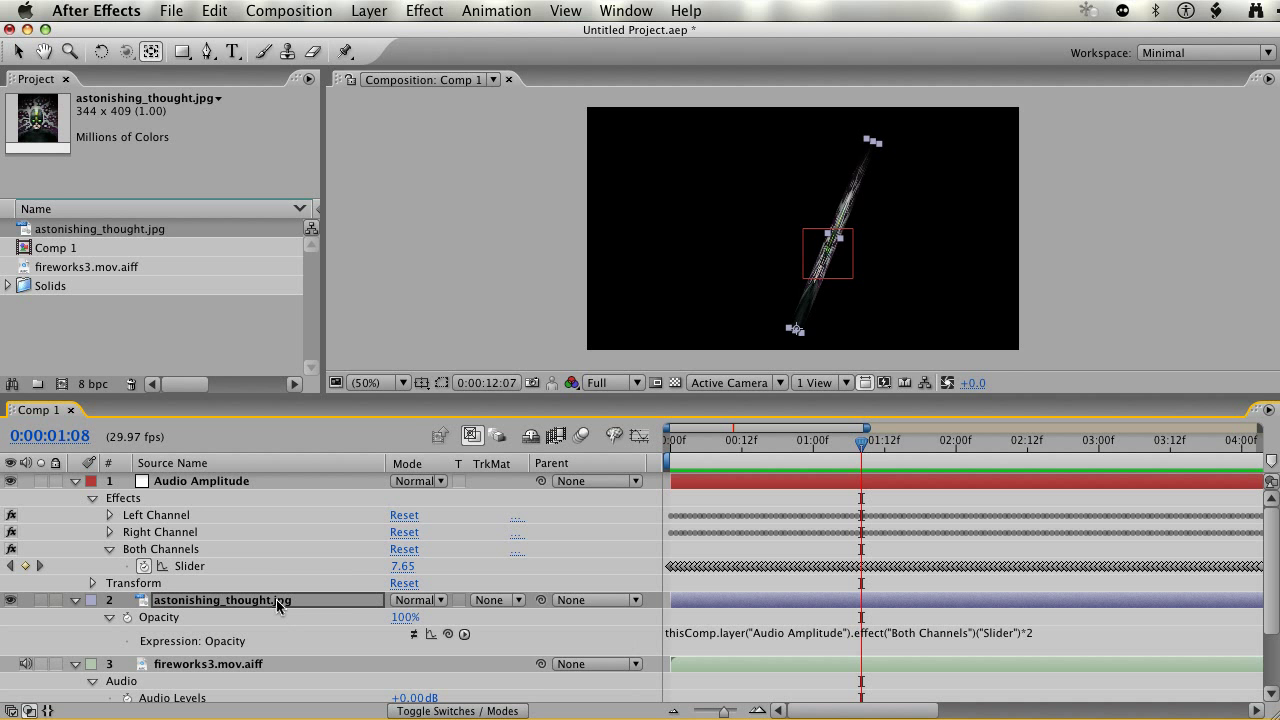